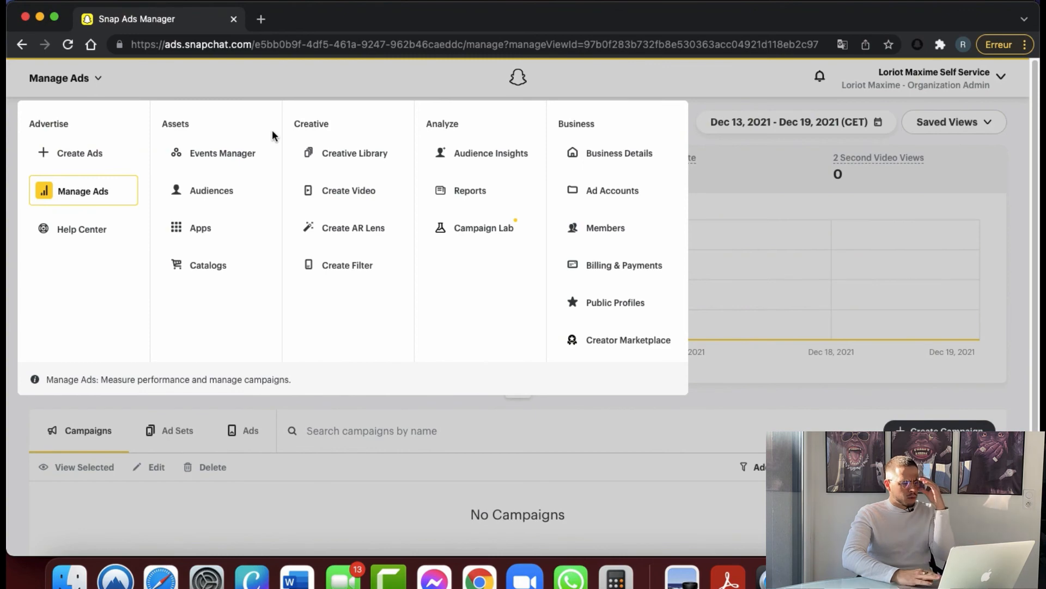
# - Open the Stylo 1 creative from the Creative Library in the ad editor
pyautogui.click(347, 157)
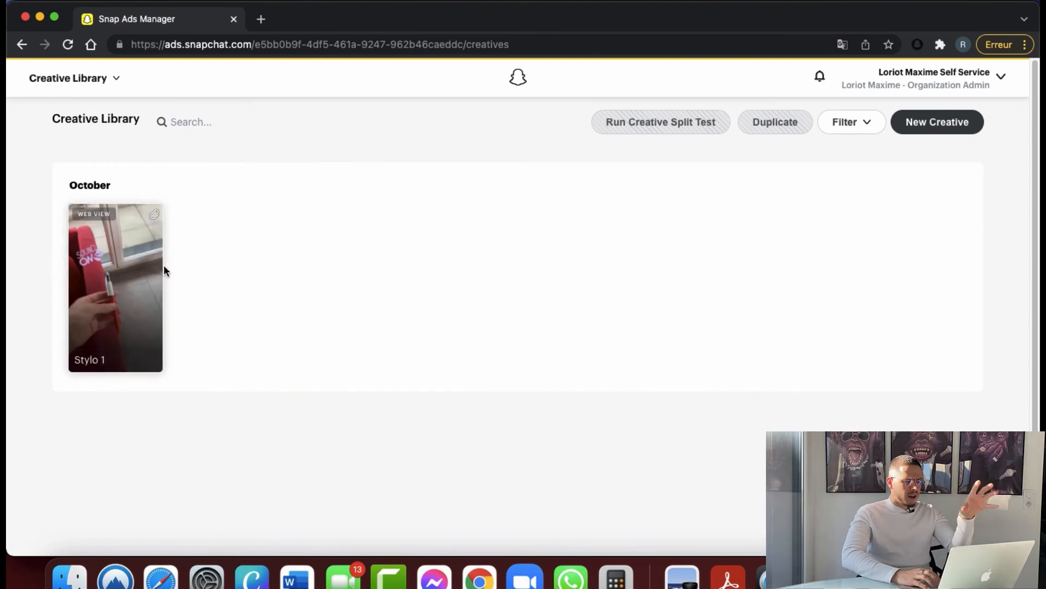
pyautogui.moveTo(131, 266)
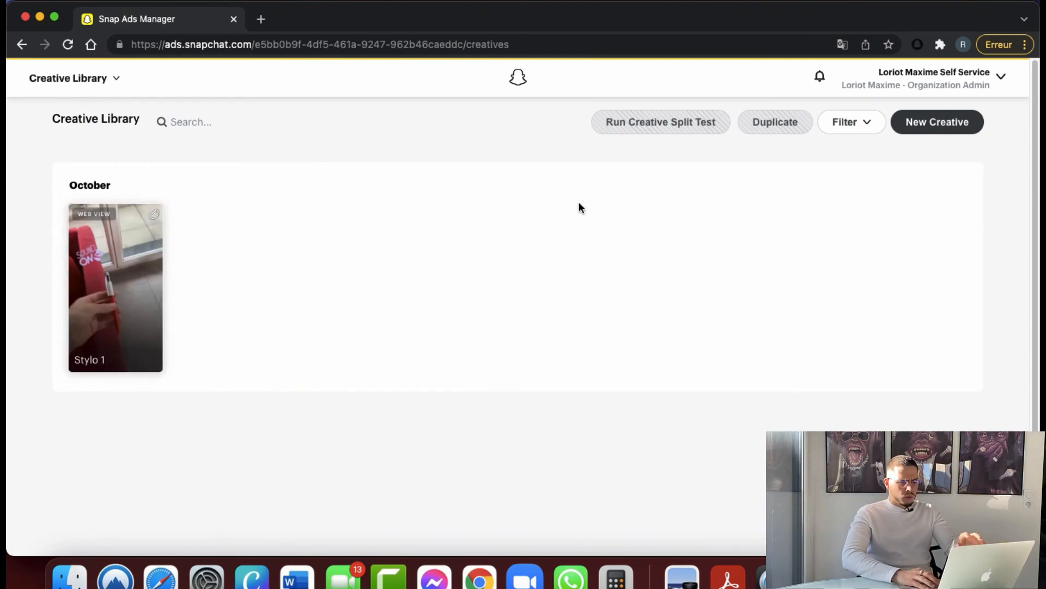
pyautogui.click(129, 290)
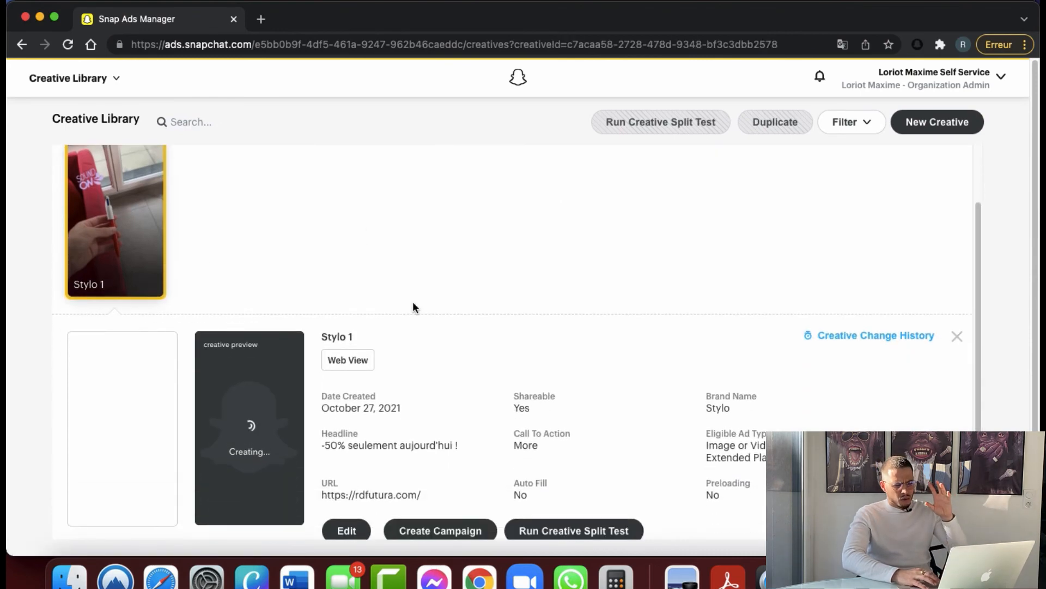
pyautogui.scroll(-2, 413, 307)
pyautogui.click(344, 460)
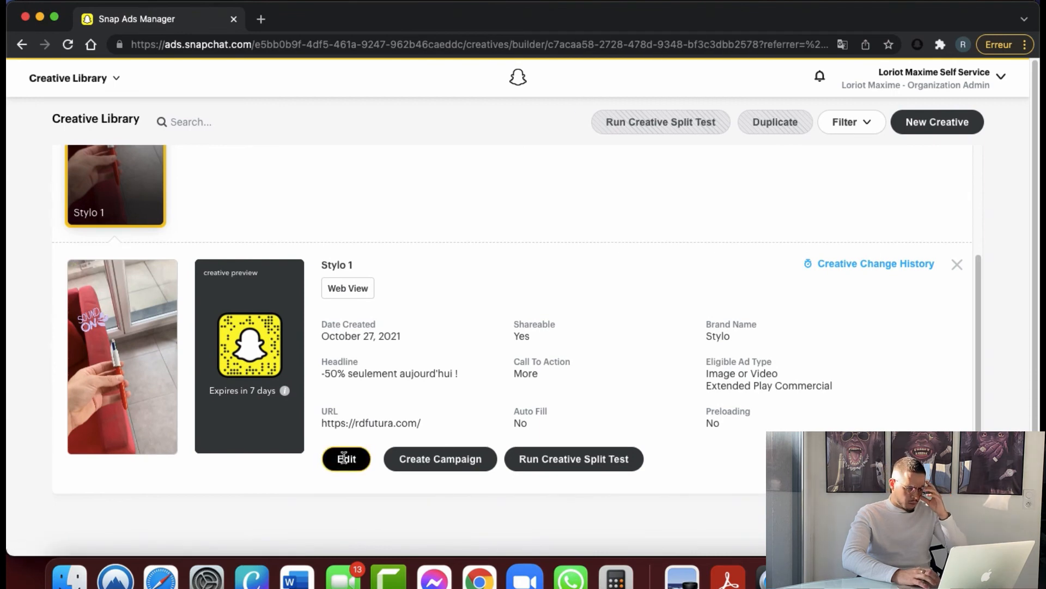
# - Review the Stylo 1 ad's headline, media, call to action, website URL and preview
pyautogui.scroll(-1, 343, 457)
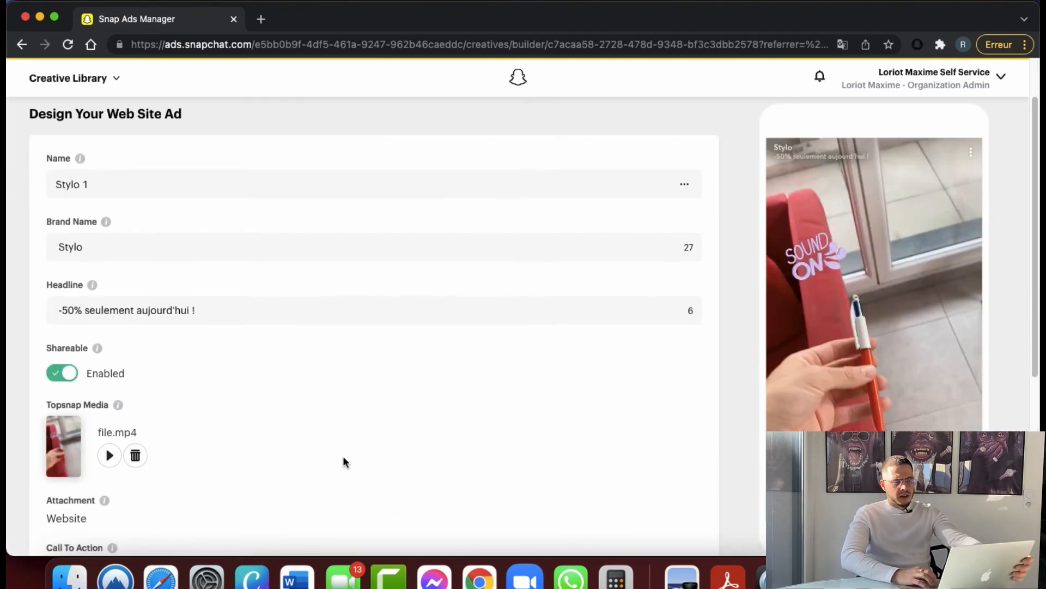
pyautogui.scroll(-2, 342, 461)
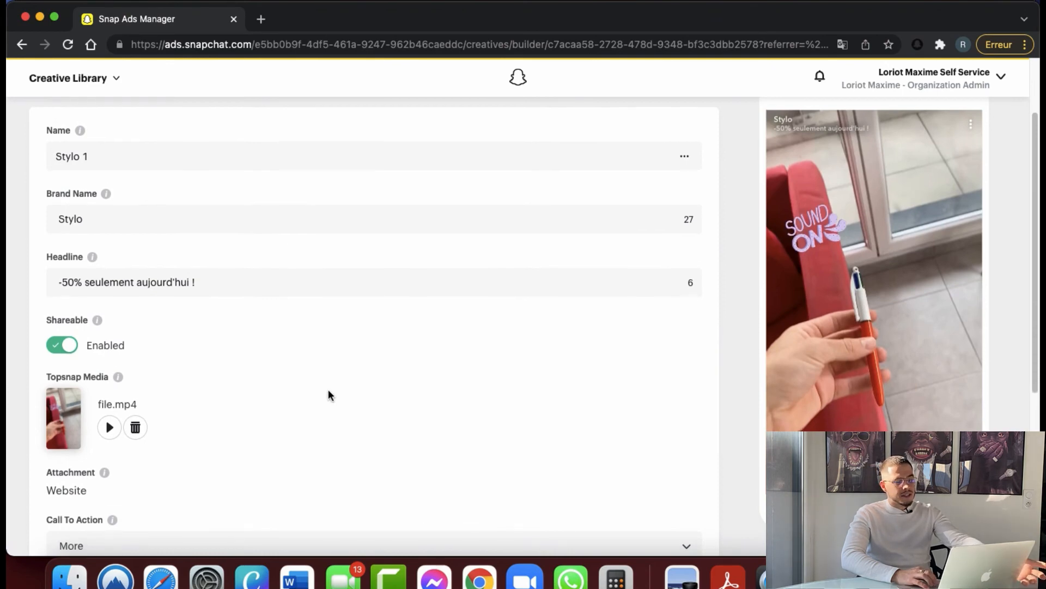
pyautogui.scroll(-2, 328, 389)
pyautogui.scroll(-1, 328, 390)
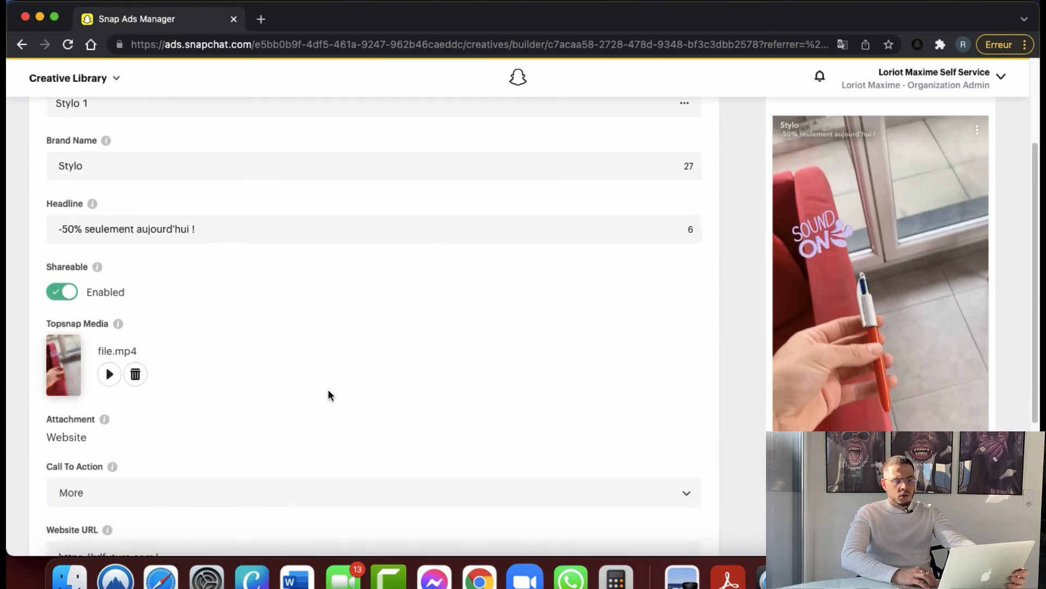
pyautogui.scroll(-2, 328, 389)
pyautogui.scroll(-2, 328, 391)
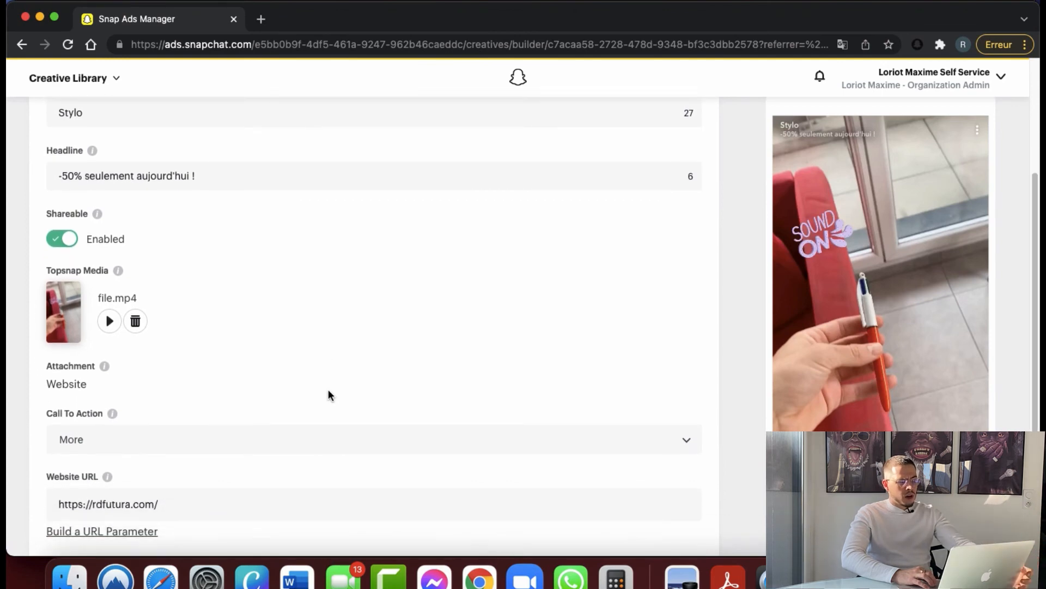
pyautogui.scroll(-4, 328, 389)
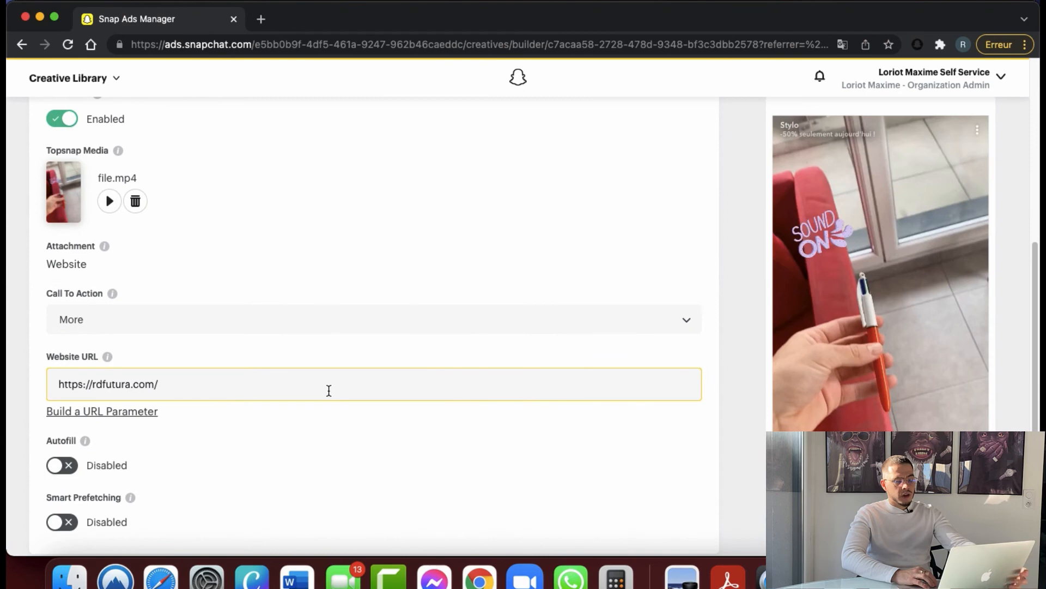
pyautogui.scroll(1, 329, 391)
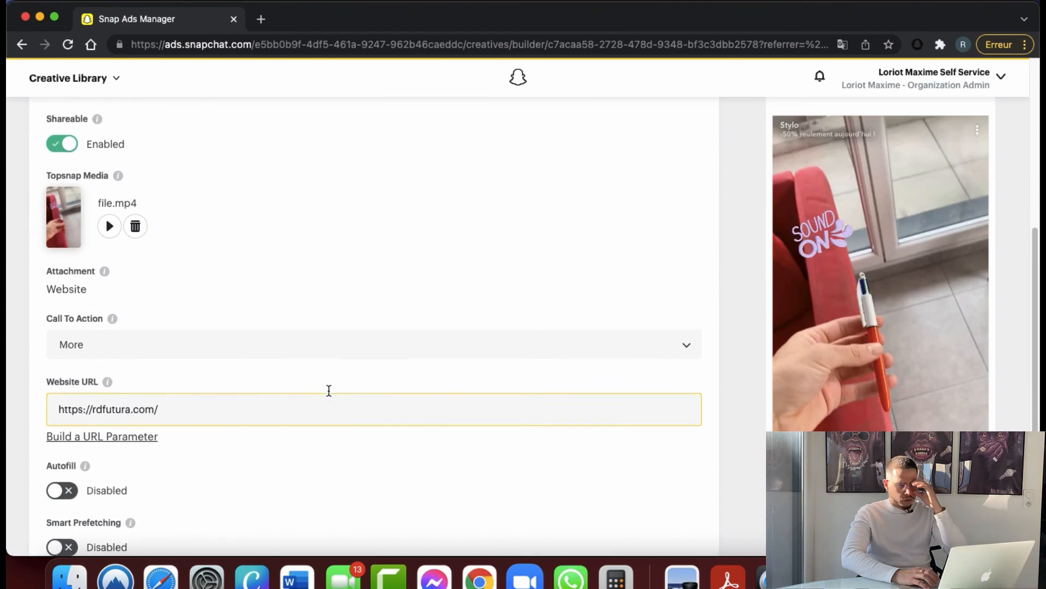
pyautogui.scroll(1, 329, 390)
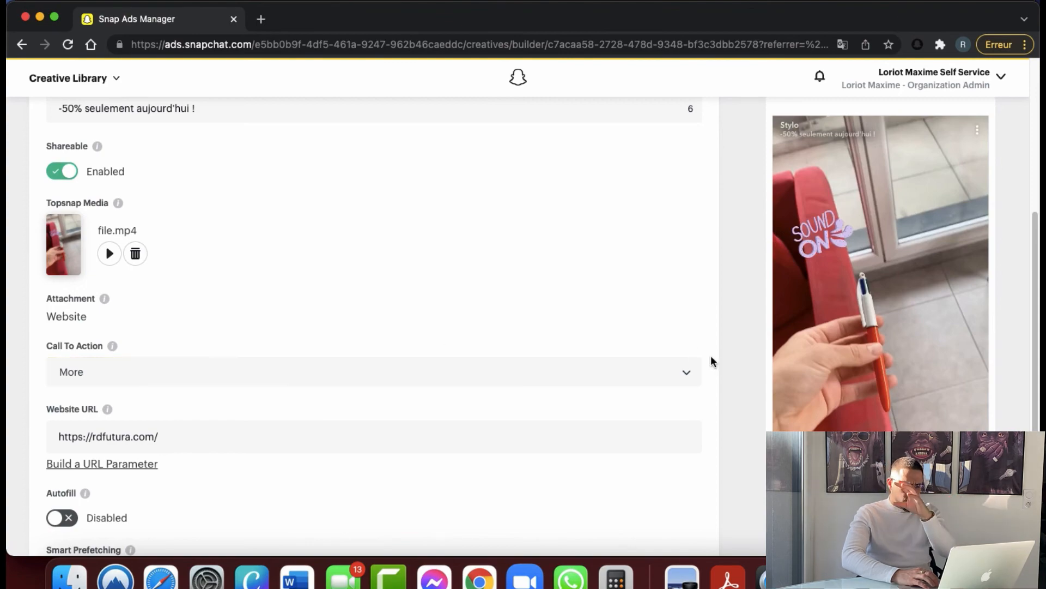
pyautogui.click(817, 302)
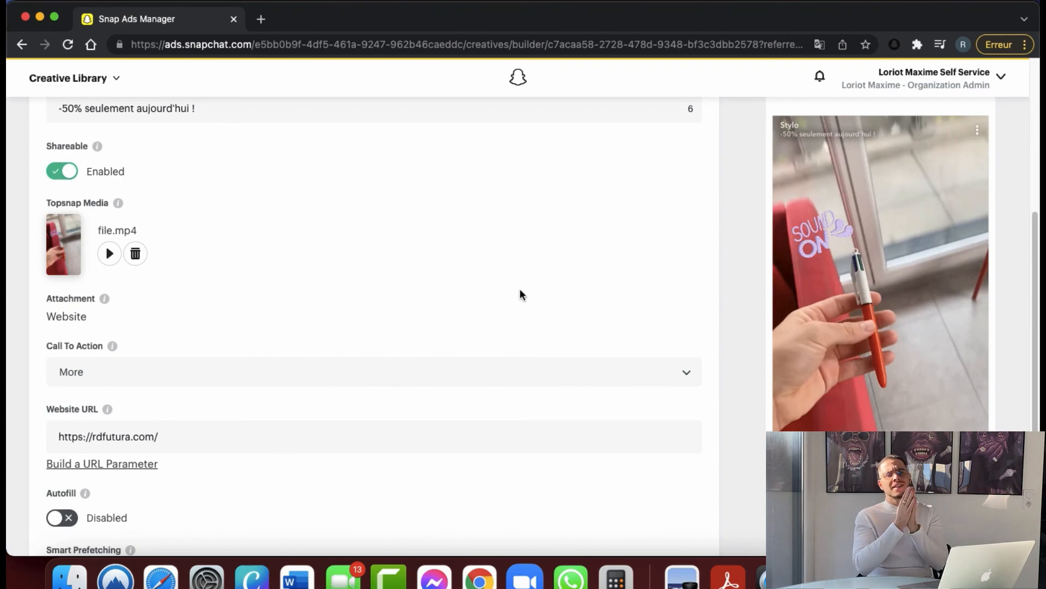
# - Start a new campaign from Manage Ads using Advanced Create
pyautogui.click(99, 86)
pyautogui.click(84, 191)
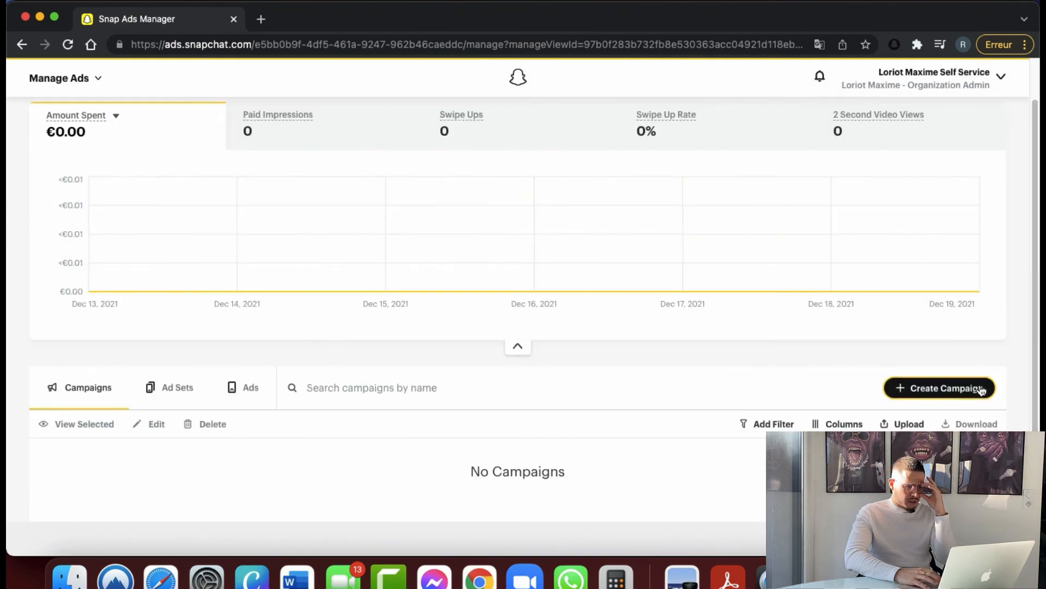
pyautogui.click(948, 388)
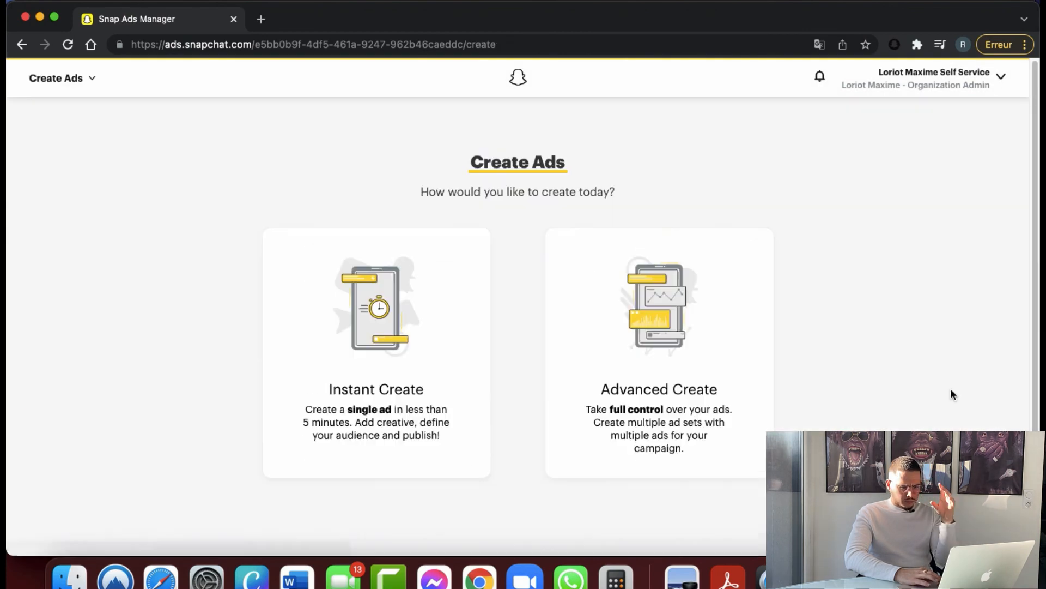
pyautogui.click(671, 350)
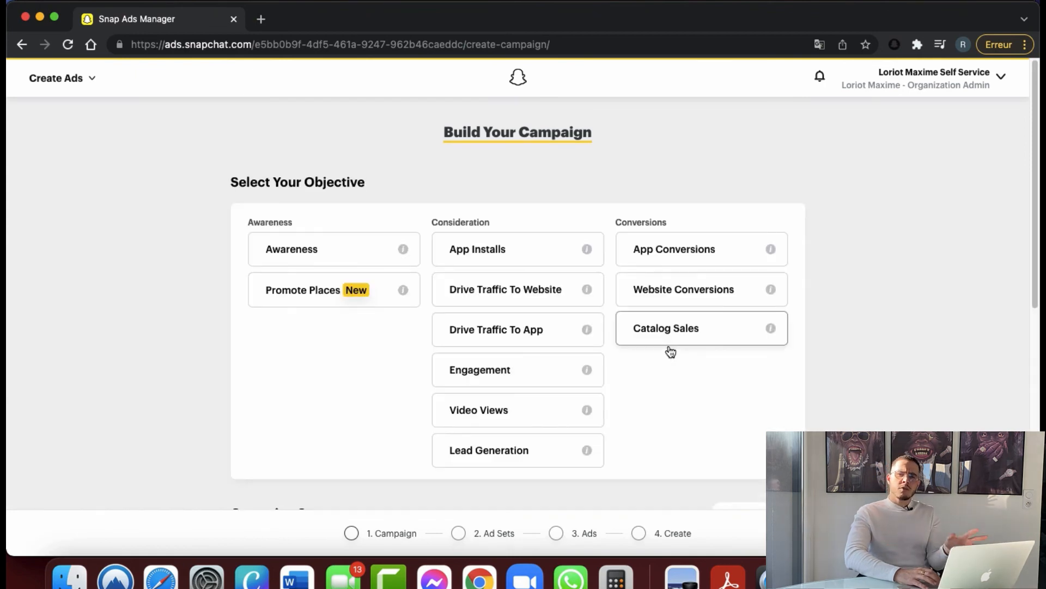
# - Choose Website Conversions as the campaign objective, view the Snap Pixel tracking code and finish the pixel check
pyautogui.click(674, 286)
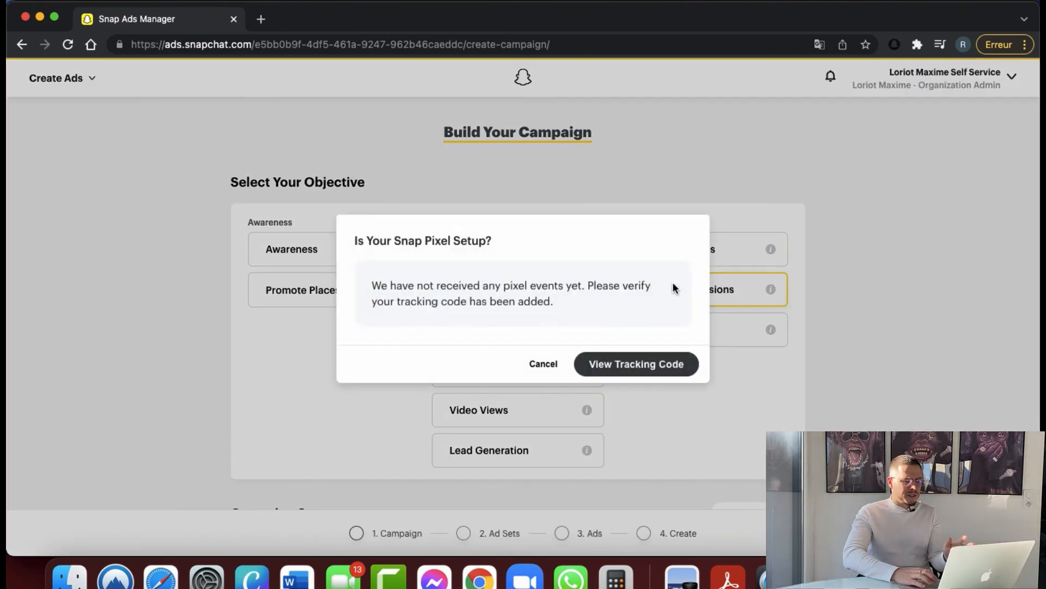
pyautogui.click(589, 362)
pyautogui.scroll(-10, 620, 360)
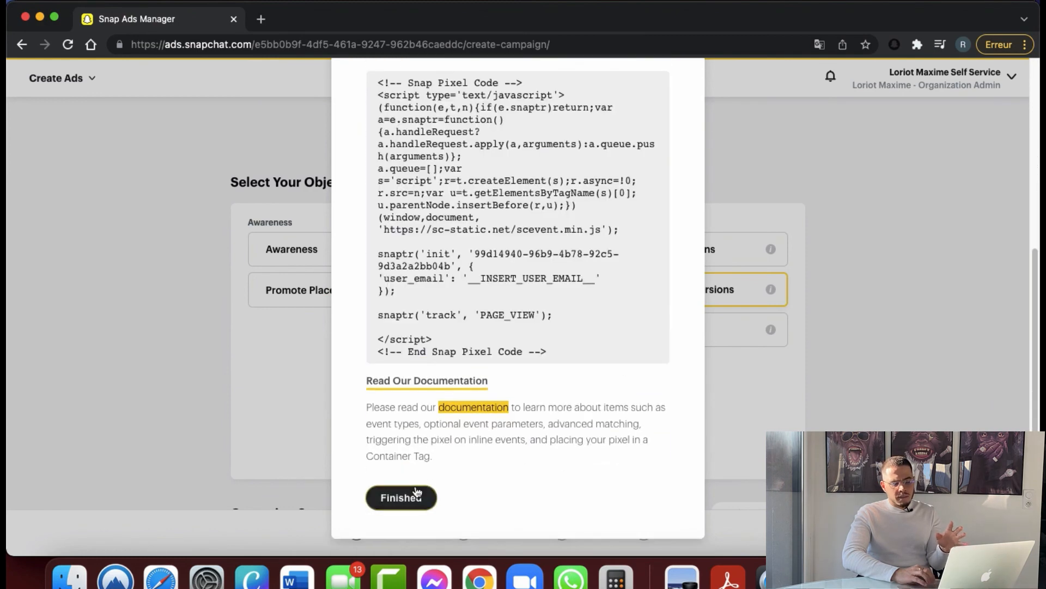
pyautogui.click(415, 488)
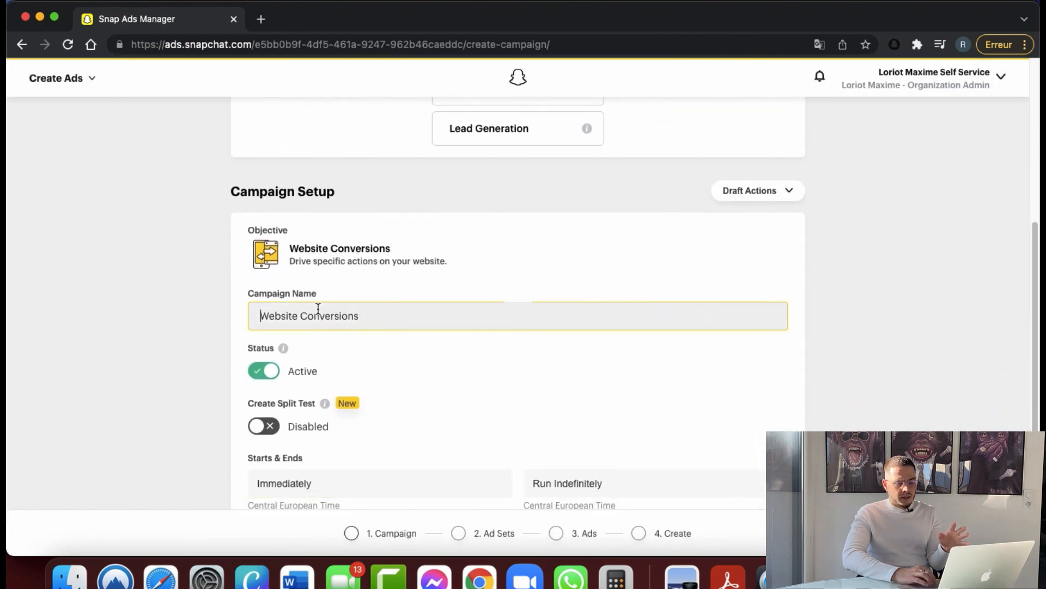
# - Name the campaign "campagne test" and continue to the ad set setup
pyautogui.tripleClick(318, 309)
pyautogui.write('cmpa')
pyautogui.press('BackSpace')
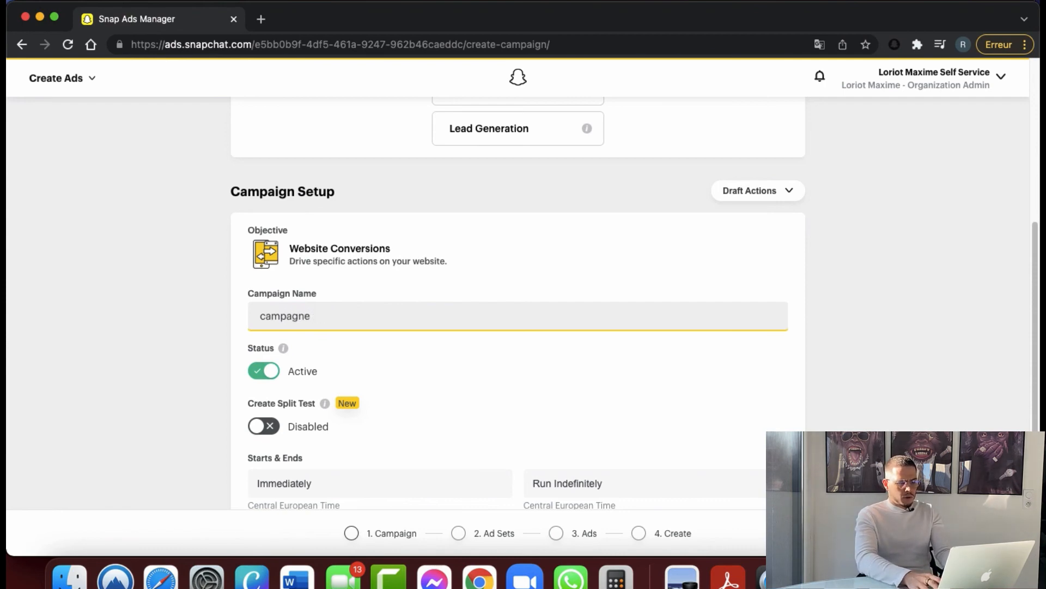
pyautogui.write('agne test')
pyautogui.scroll(-5, 517, 305)
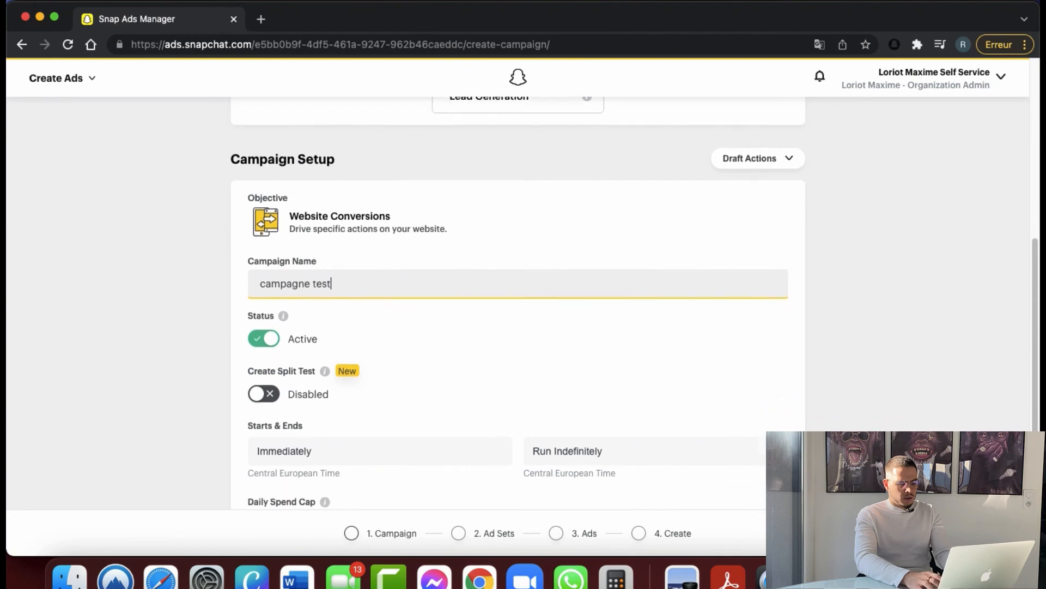
pyautogui.click(981, 533)
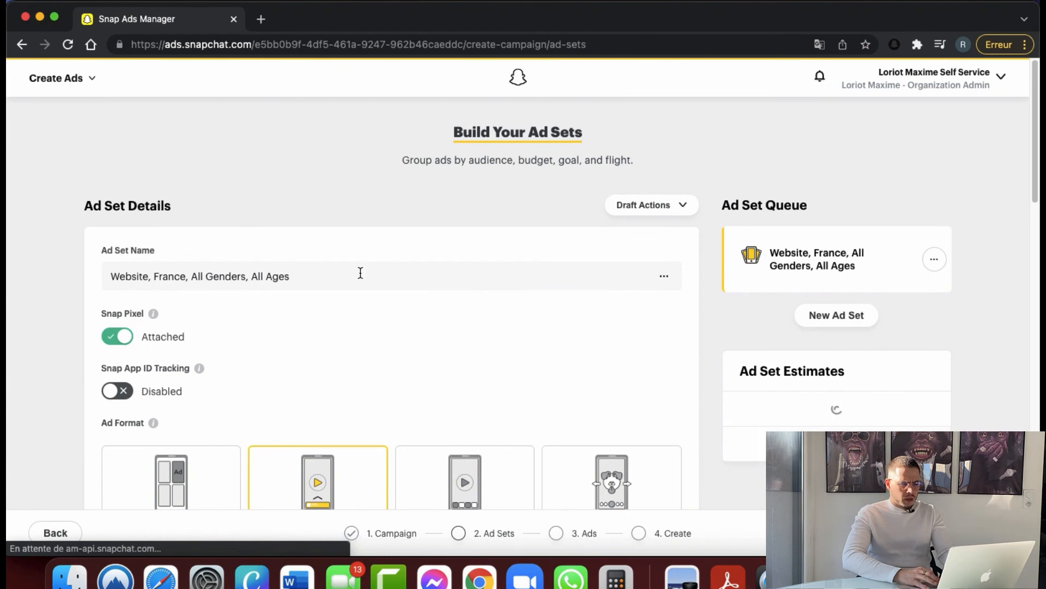
# - Name the ad set "Reality tv fan"
pyautogui.tripleClick(360, 273)
pyautogui.write('Realit')
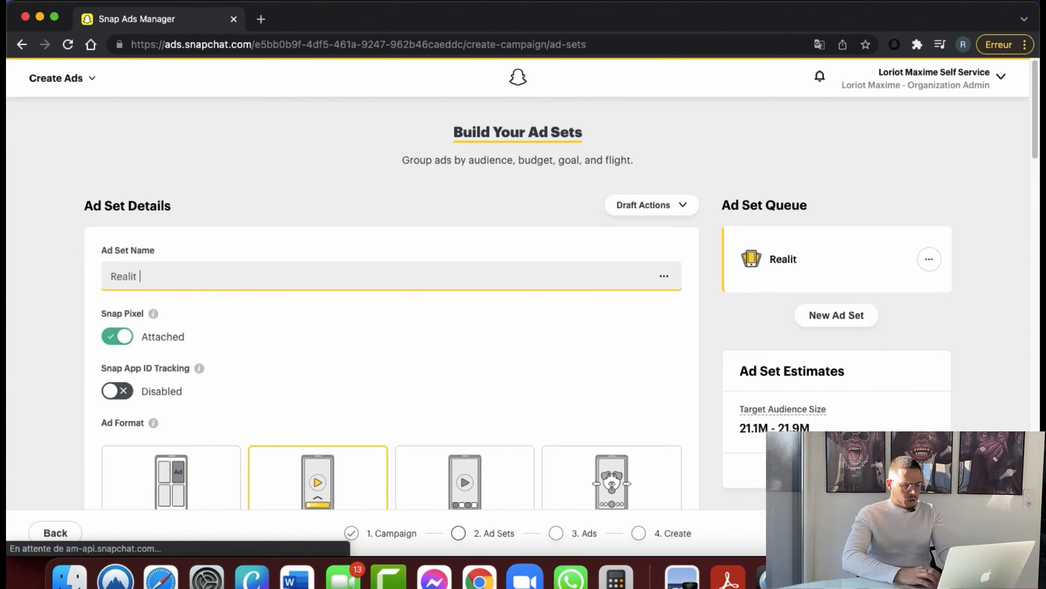
pyautogui.write('y tv fz')
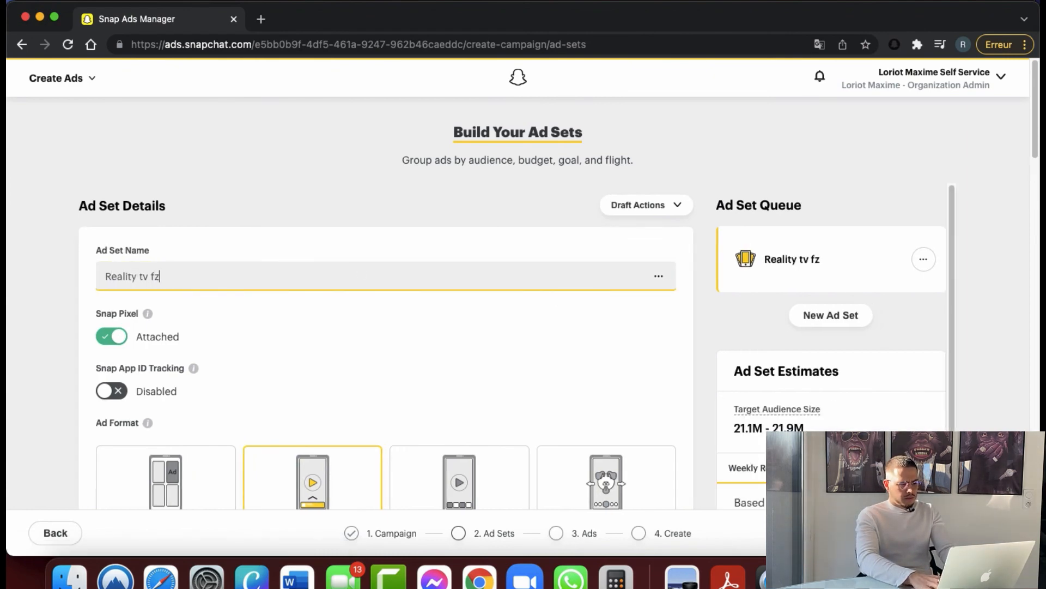
# - Set the ad set's minimum age to 18 and its audience language to French
pyautogui.scroll(-10, 323, 279)
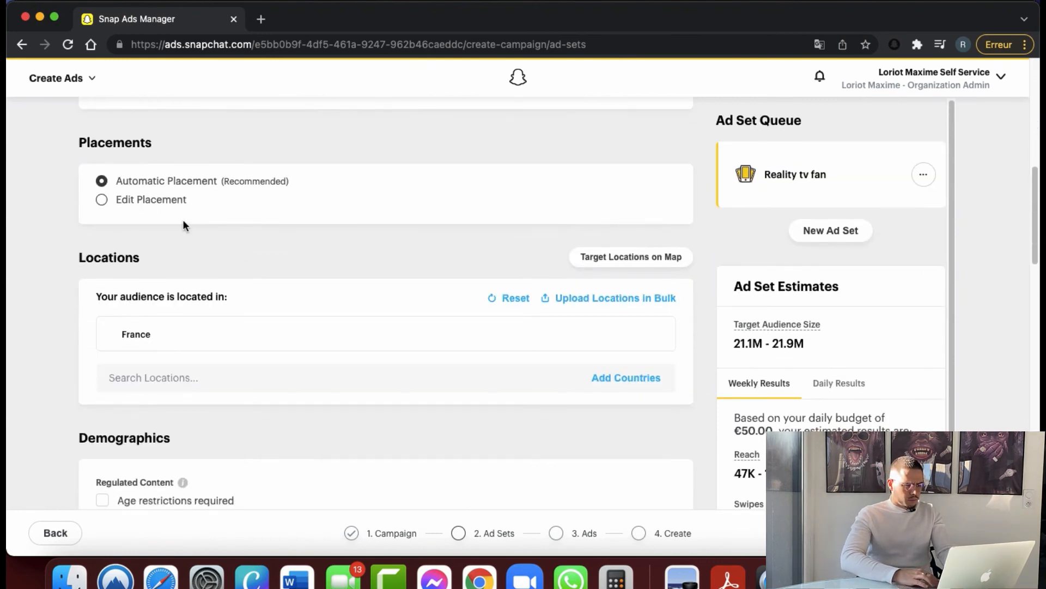
pyautogui.scroll(-5, 182, 226)
pyautogui.click(161, 349)
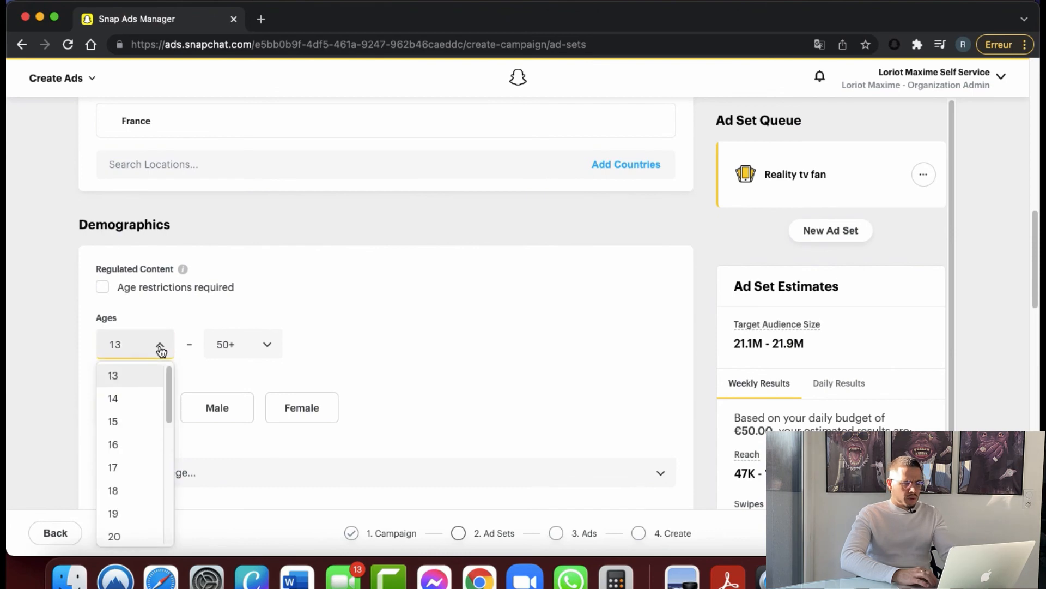
pyautogui.click(141, 488)
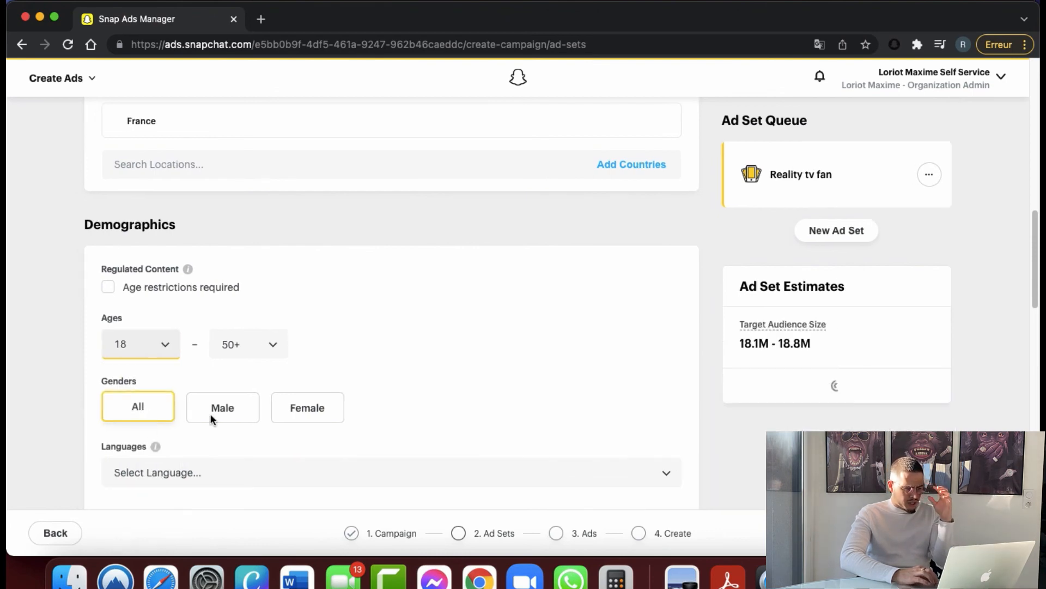
pyautogui.scroll(-2, 264, 443)
pyautogui.click(240, 360)
pyautogui.write('fre')
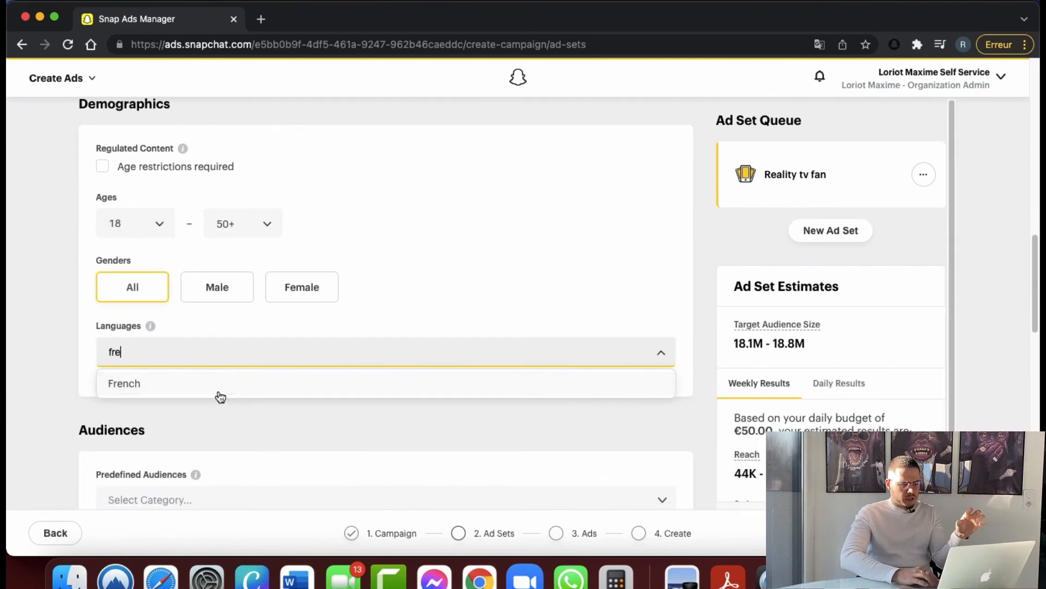
pyautogui.click(215, 384)
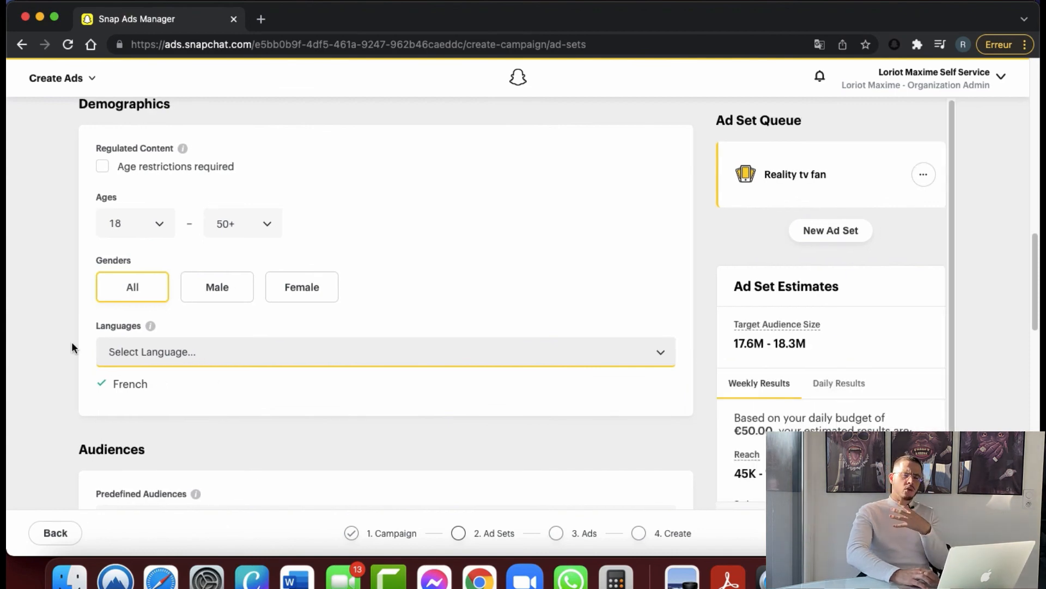
# - Disable automatic audience expansion and add the predefined audience Reality TV Fans under Film & TV Fans
pyautogui.scroll(-5, 72, 347)
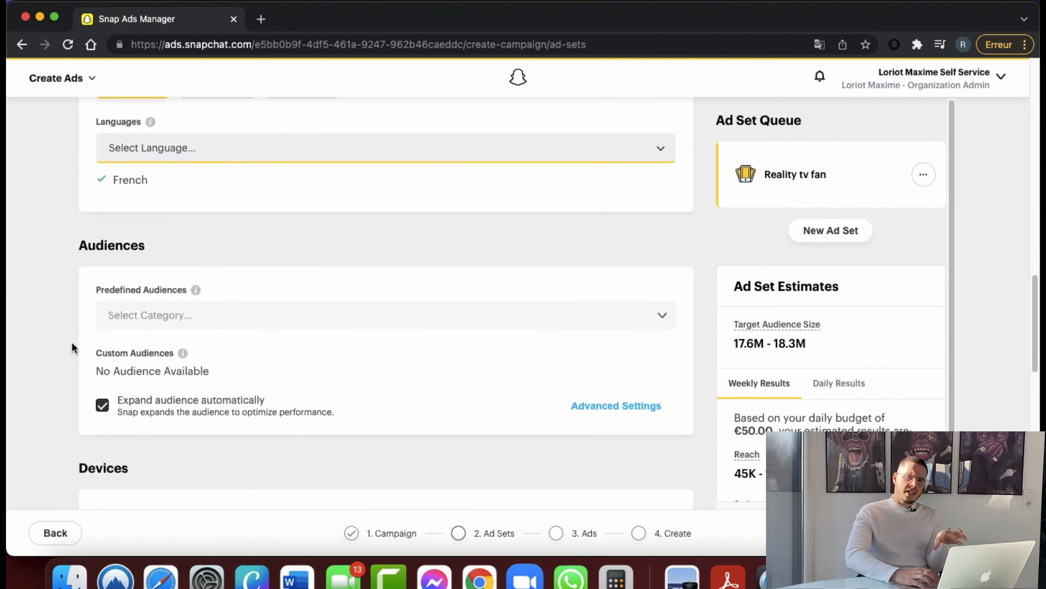
pyautogui.click(102, 404)
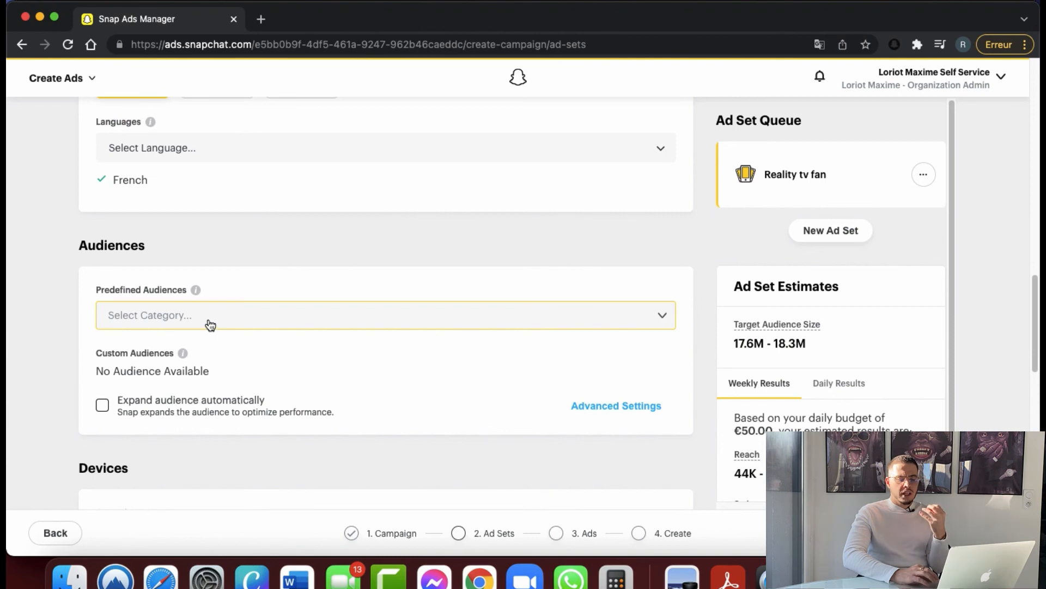
pyautogui.click(210, 325)
pyautogui.scroll(-10, 215, 442)
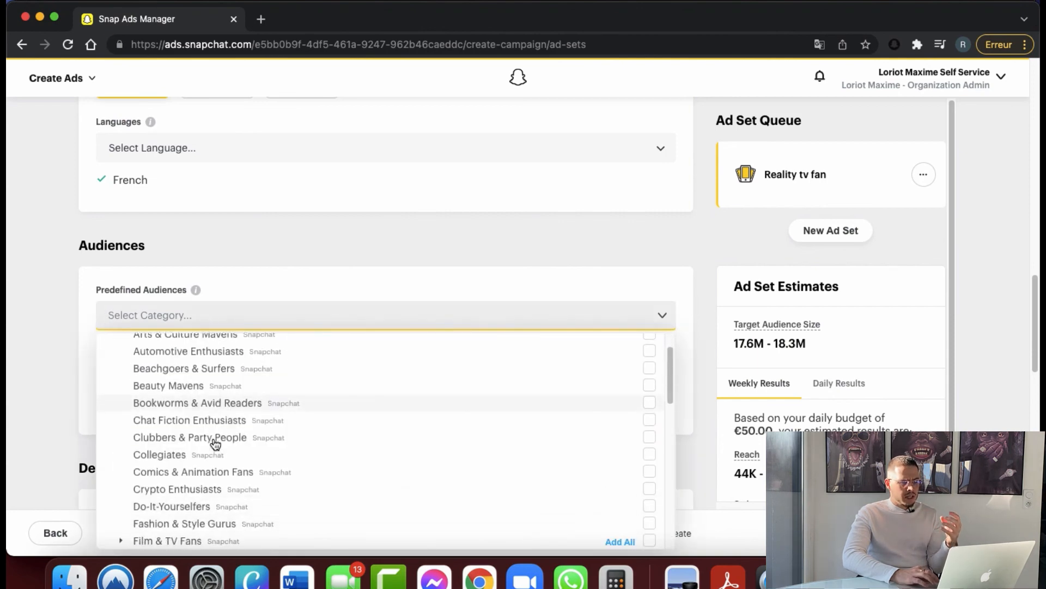
pyautogui.scroll(-2, 217, 457)
pyautogui.scroll(10, 216, 457)
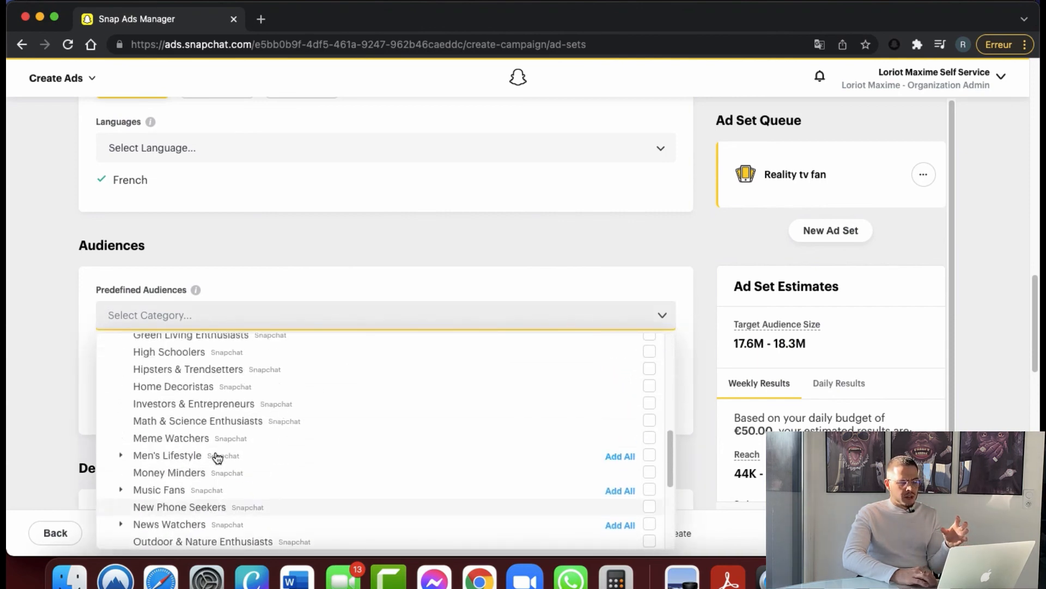
pyautogui.scroll(-8, 217, 457)
pyautogui.scroll(-10, 217, 456)
pyautogui.scroll(12, 217, 455)
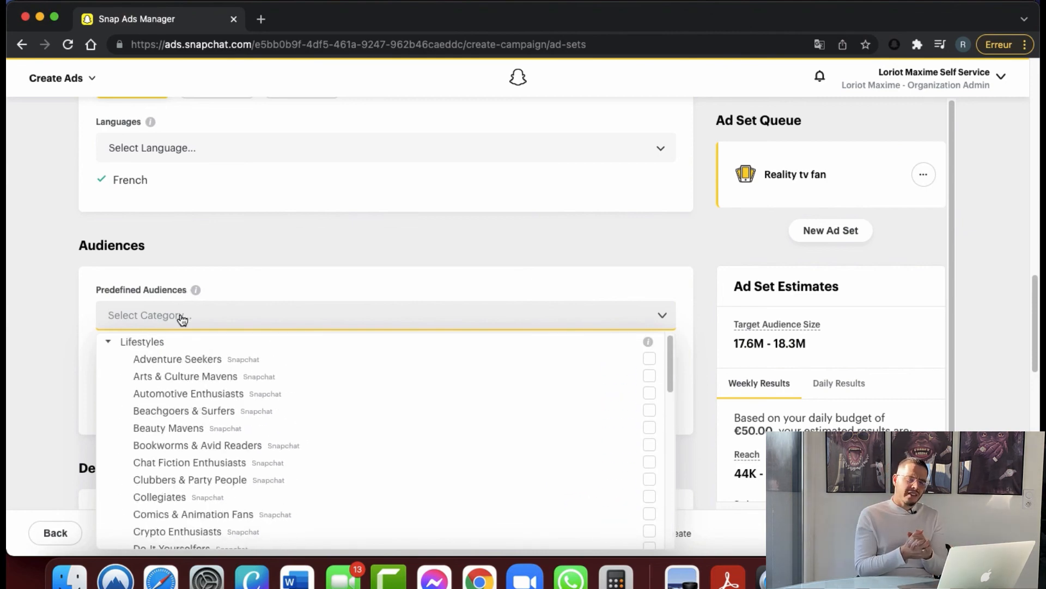
pyautogui.write('reality')
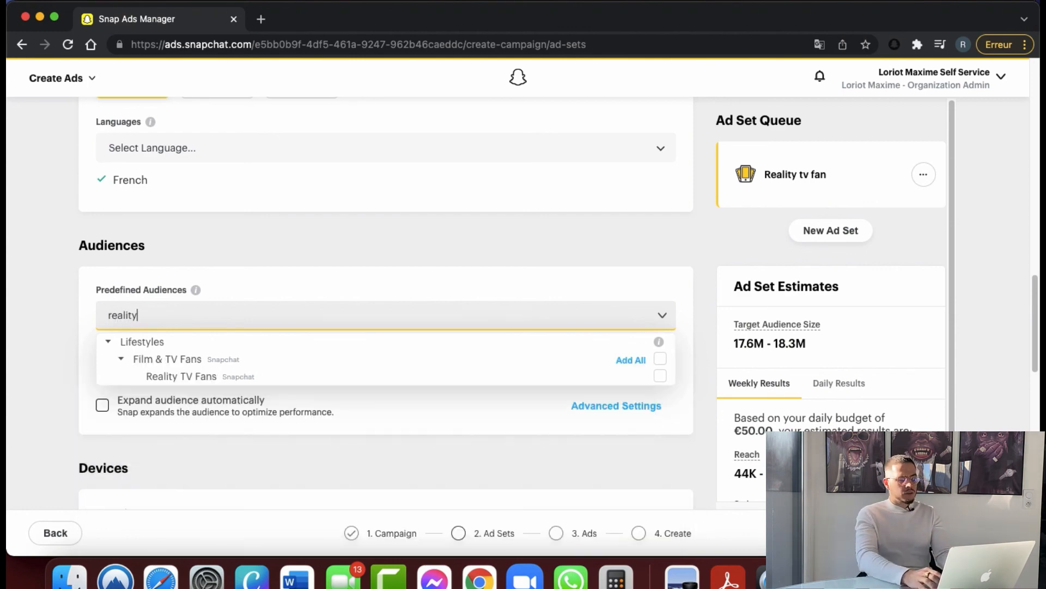
pyautogui.click(660, 376)
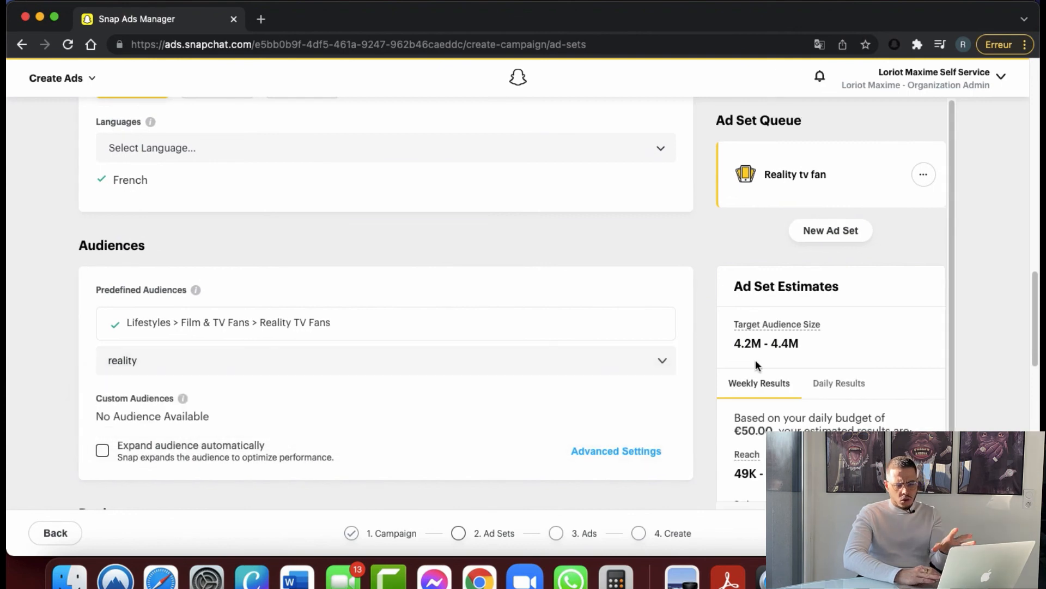
# - Review the ad set's estimates, device targeting options and delivery settings
pyautogui.scroll(-1, 756, 360)
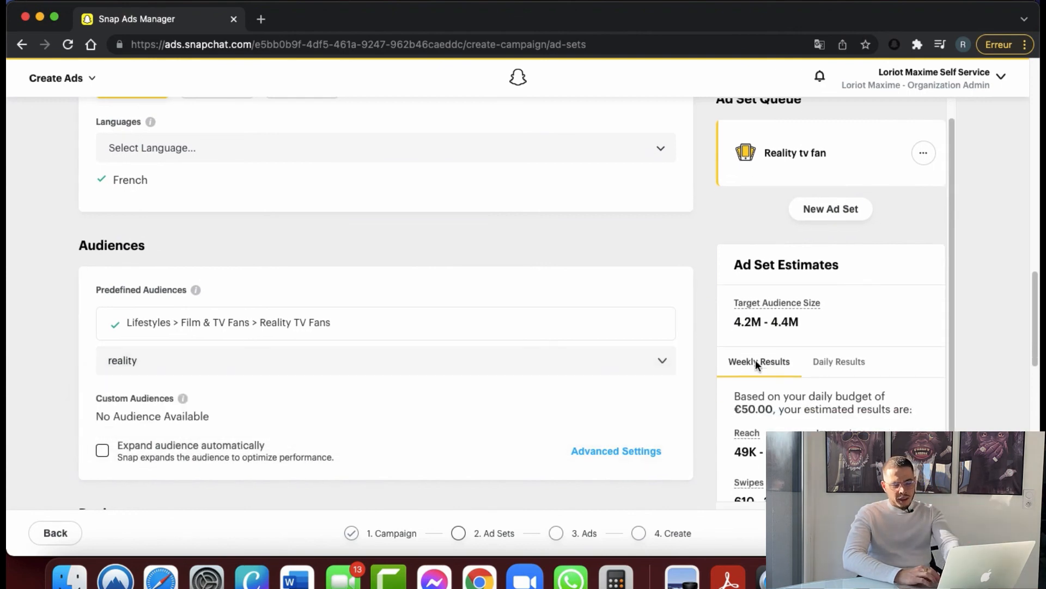
pyautogui.scroll(-2, 758, 366)
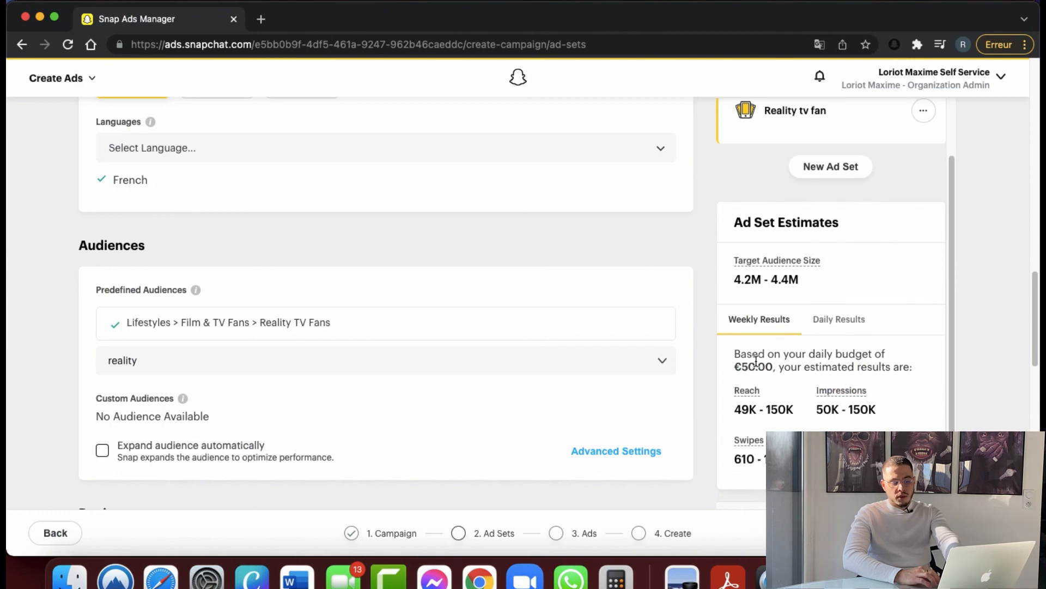
pyautogui.scroll(-5, 568, 302)
pyautogui.scroll(-3, 568, 303)
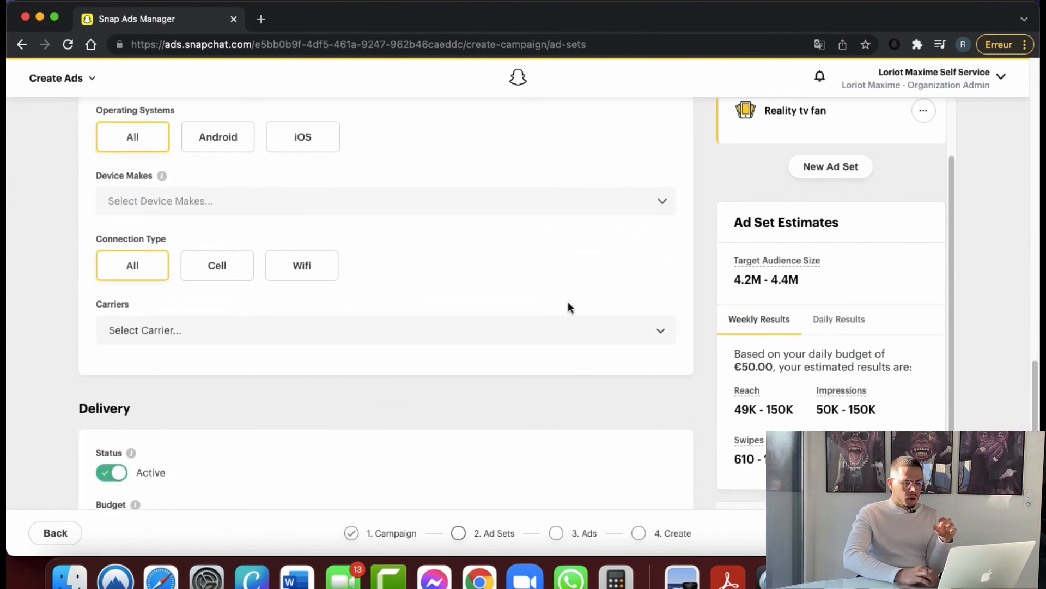
pyautogui.scroll(-2, 567, 302)
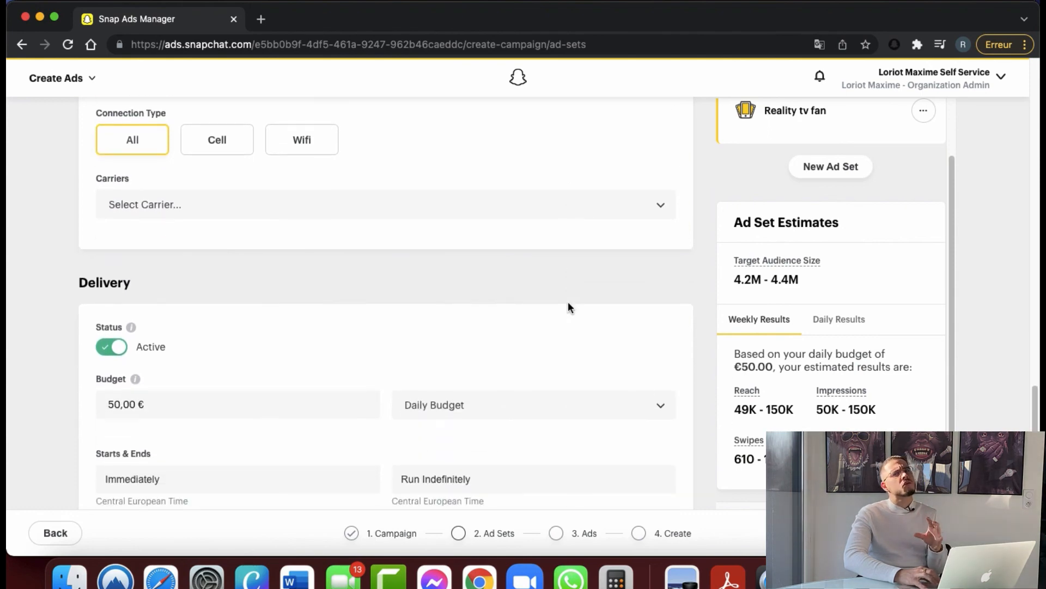
pyautogui.scroll(2, 341, 373)
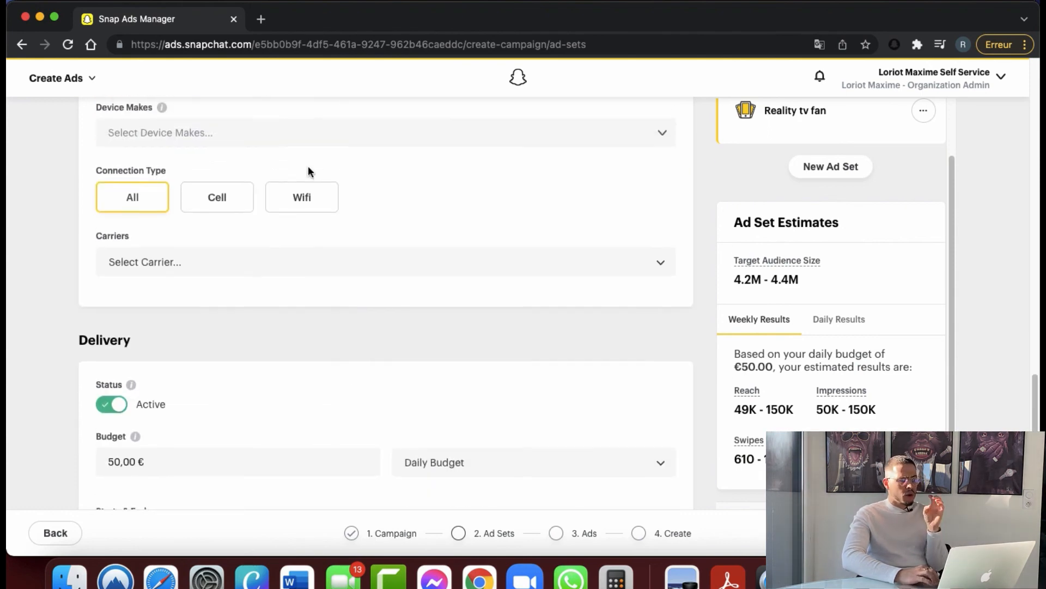
pyautogui.scroll(2, 309, 167)
pyautogui.scroll(-5, 309, 165)
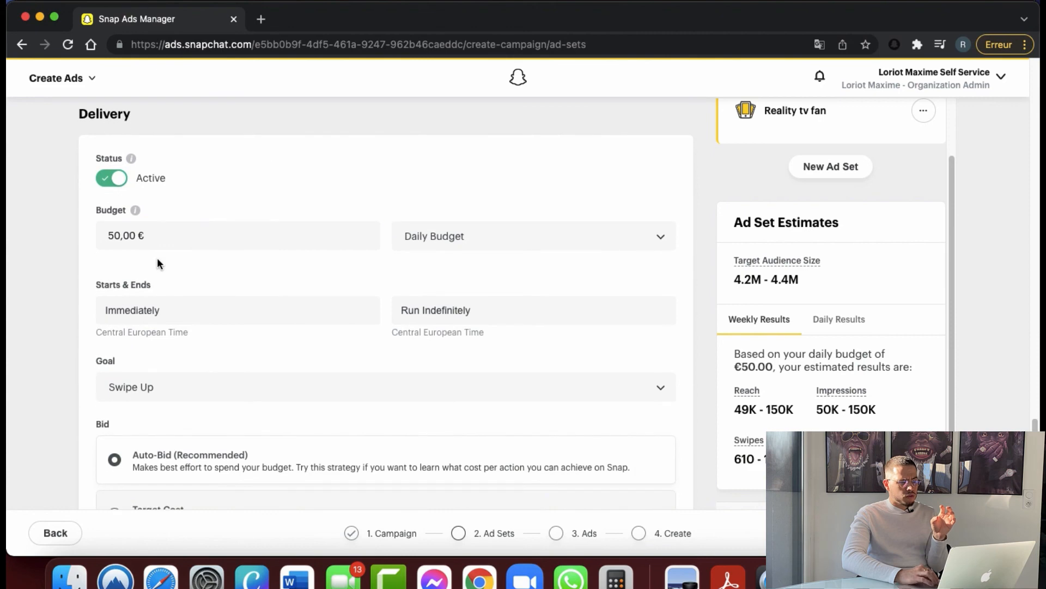
pyautogui.scroll(-2, 157, 264)
# - Check the available delivery goals and keep Swipe Up as the ad set's goal
pyautogui.click(151, 303)
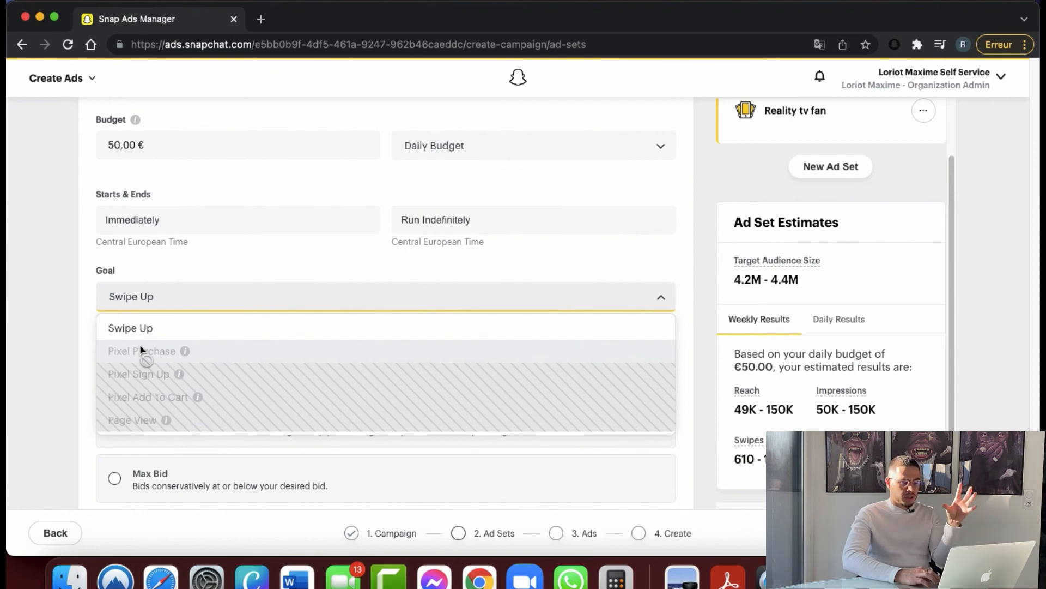
pyautogui.scroll(-2, 140, 349)
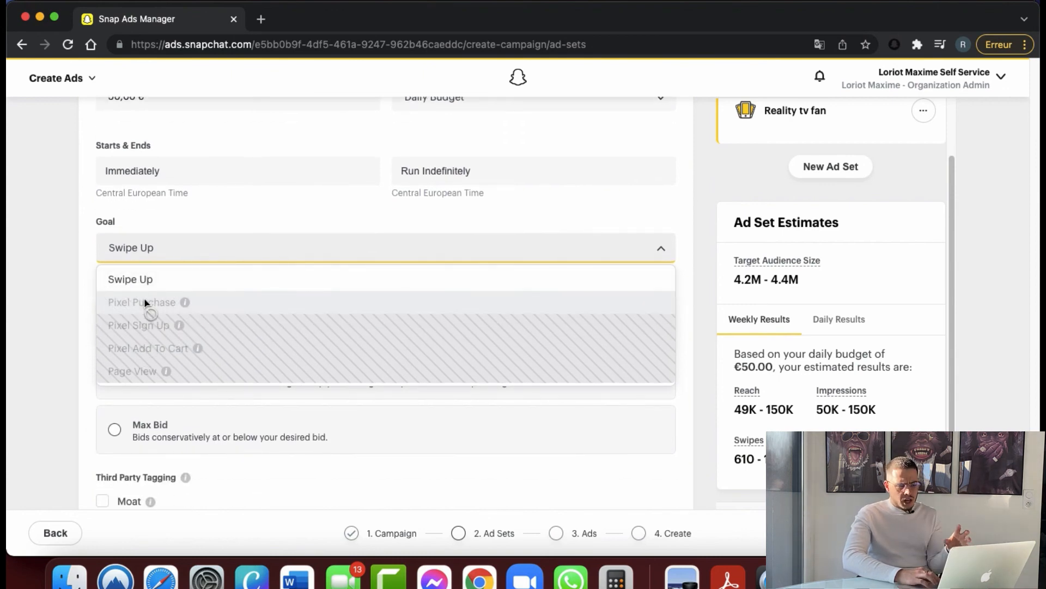
pyautogui.click(141, 284)
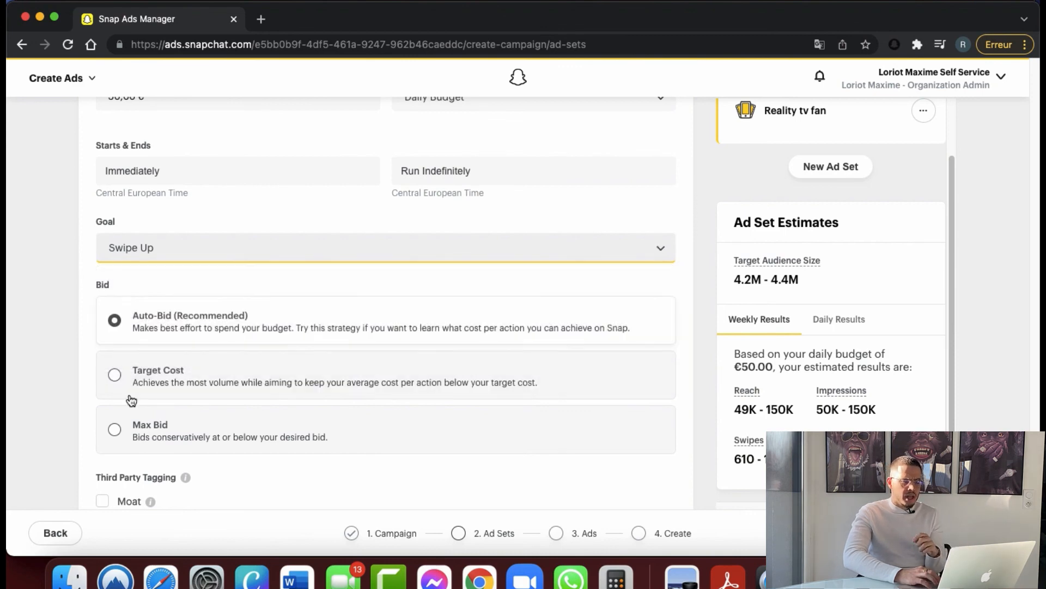
# - Set the ad set's bid strategy to Target Cost at 15 € per Swipe Up
pyautogui.scroll(-2, 66, 369)
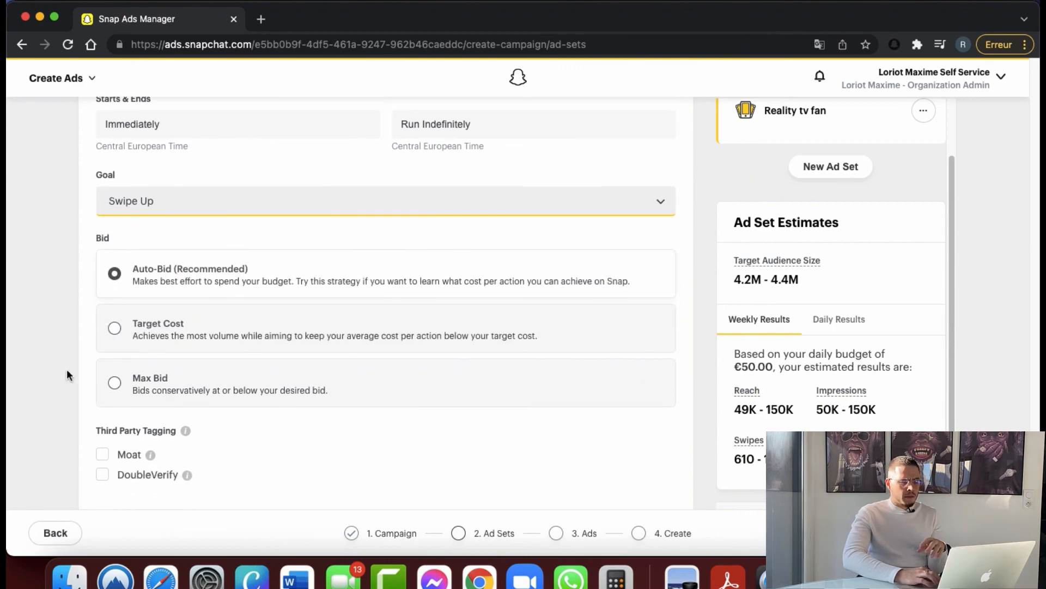
pyautogui.click(125, 327)
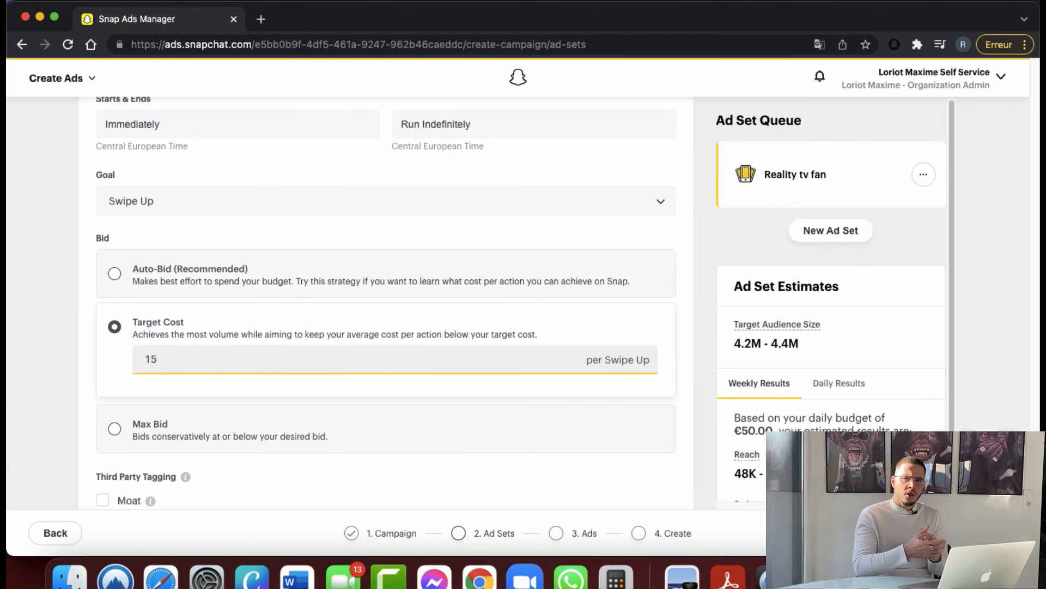
pyautogui.click(58, 309)
pyautogui.scroll(-2, 59, 309)
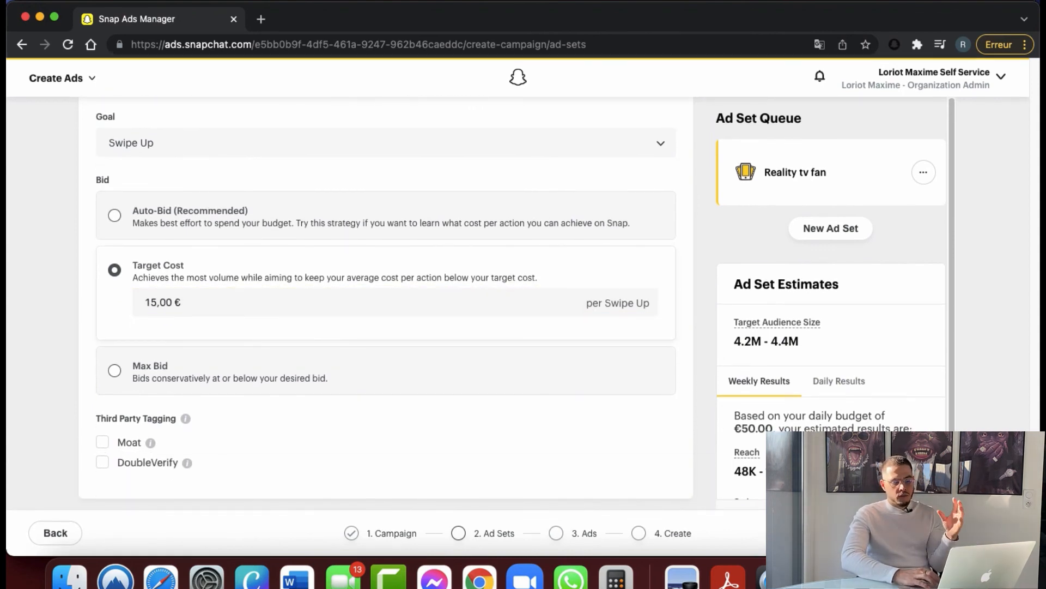
# - Continue to the ad setup and load the existing creative "Stylo 1" from the Creative Library
pyautogui.click(980, 532)
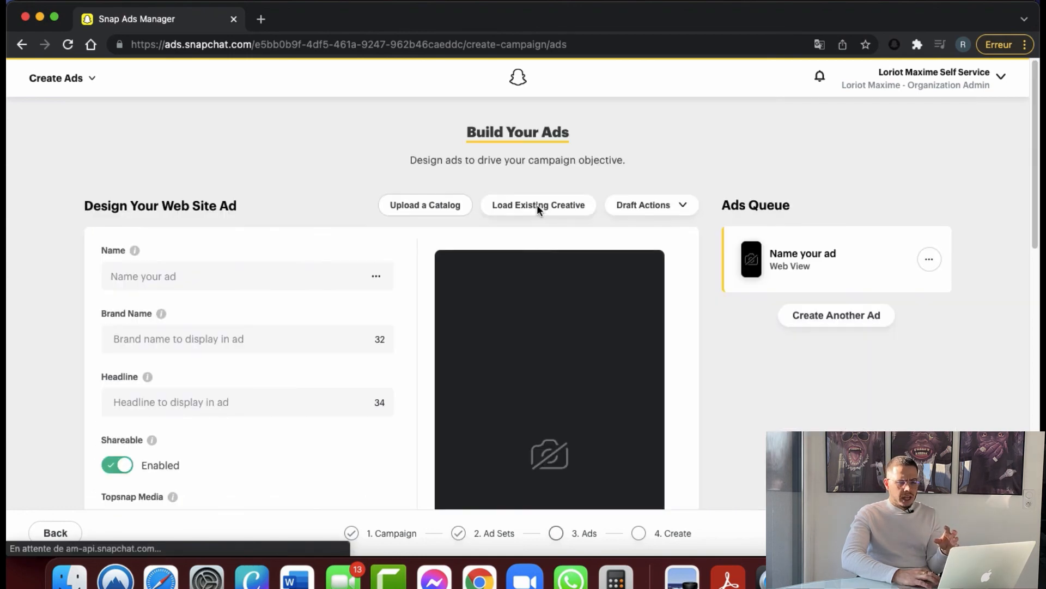
pyautogui.click(538, 204)
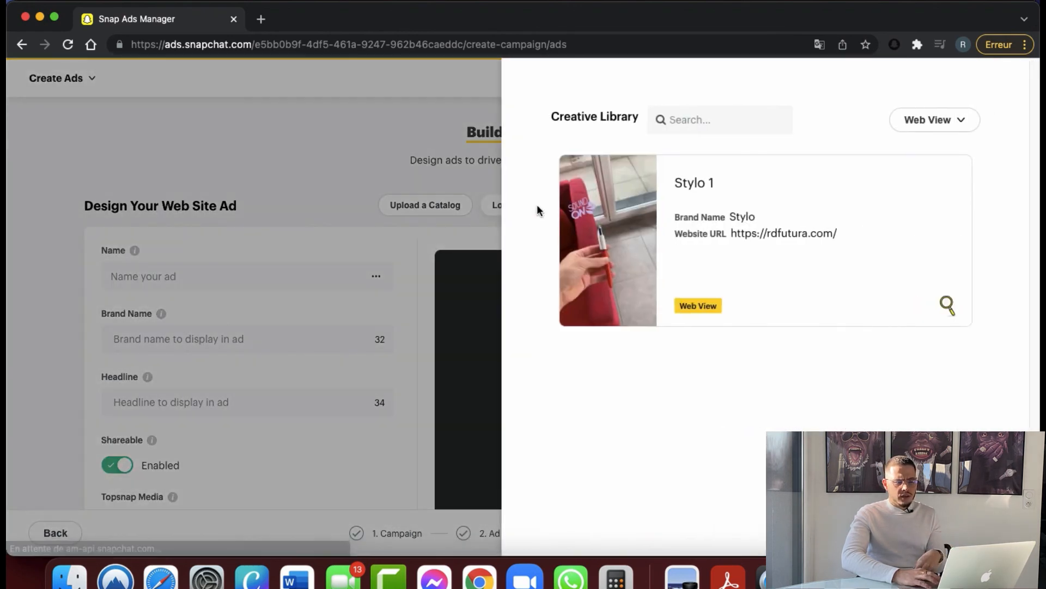
pyautogui.click(729, 218)
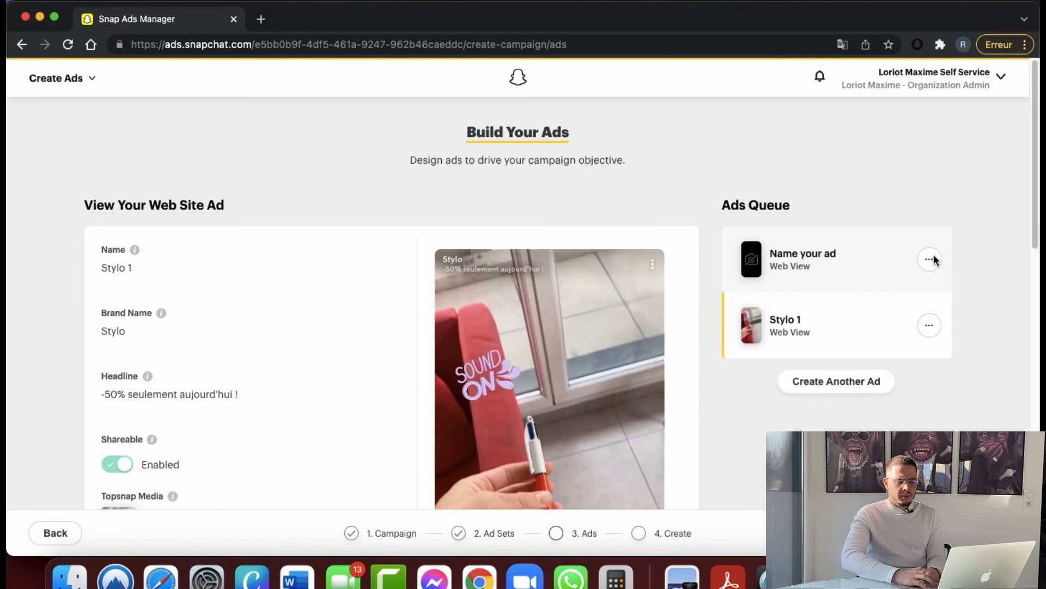
# - Remove the blank unnamed ad from the ads queue and continue to the campaign review
pyautogui.click(928, 260)
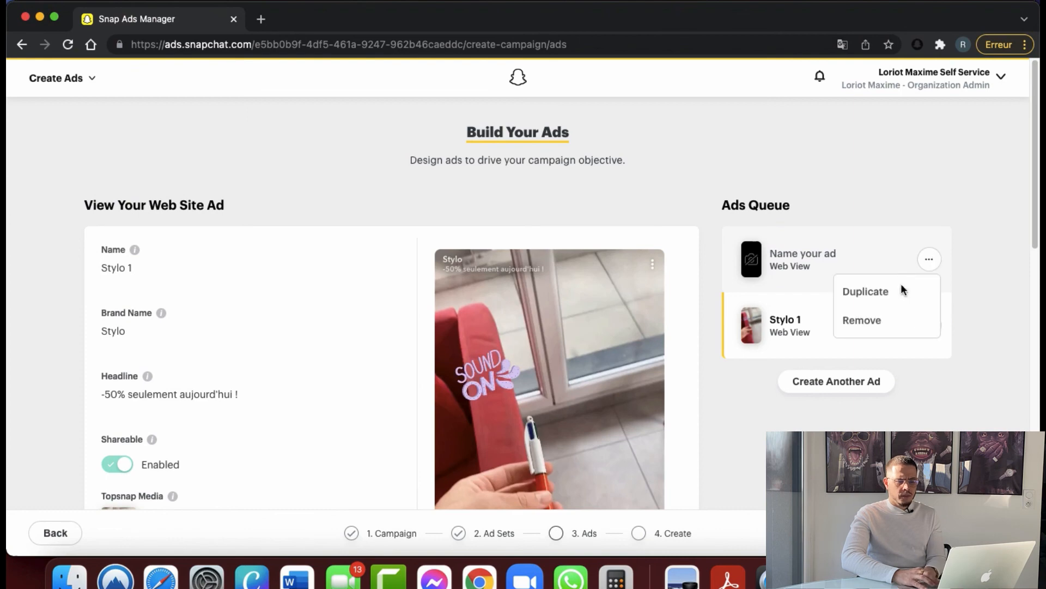
pyautogui.click(885, 323)
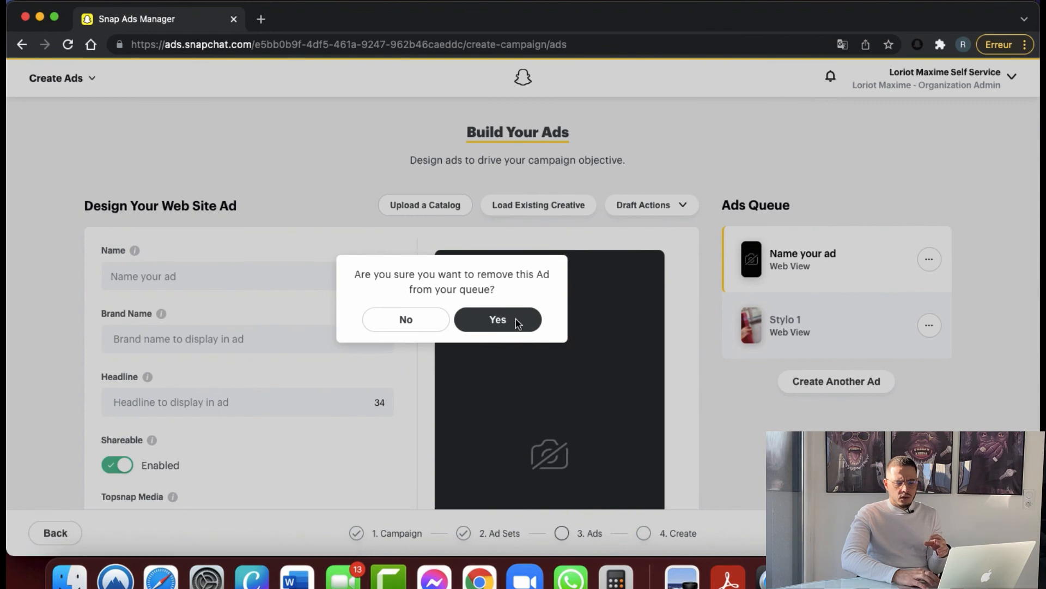
pyautogui.click(395, 321)
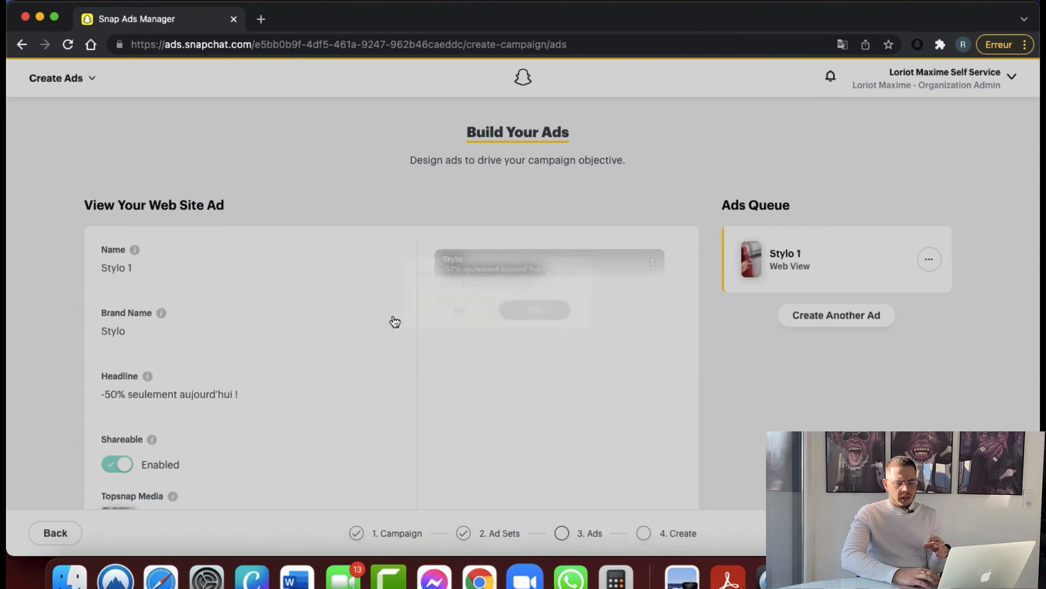
pyautogui.scroll(-3, 395, 322)
pyautogui.click(980, 533)
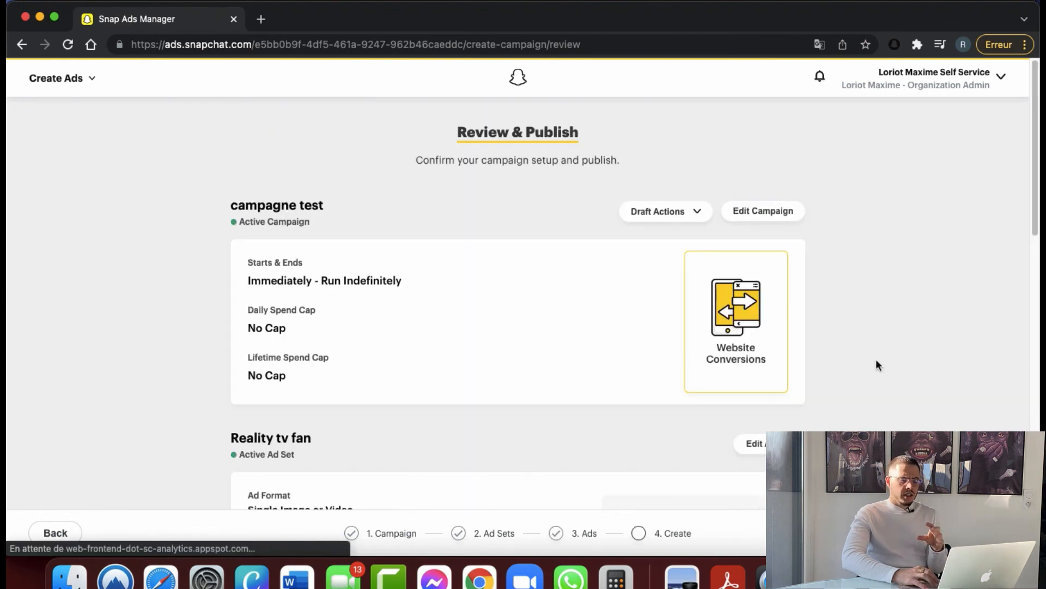
pyautogui.scroll(-2, 876, 359)
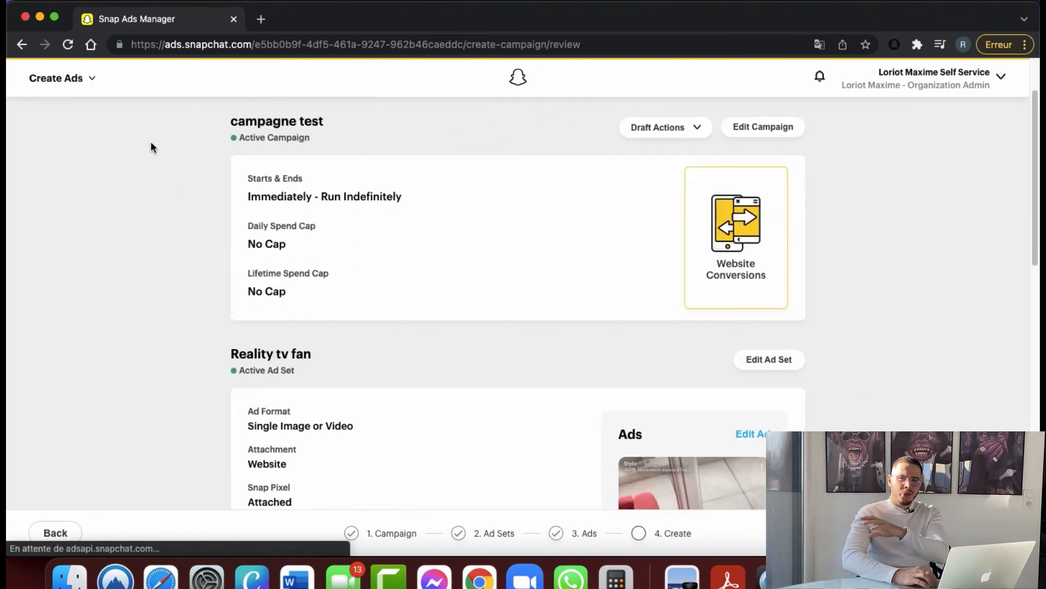
# - Leave the campaign review and open the Audiences section
pyautogui.click(72, 83)
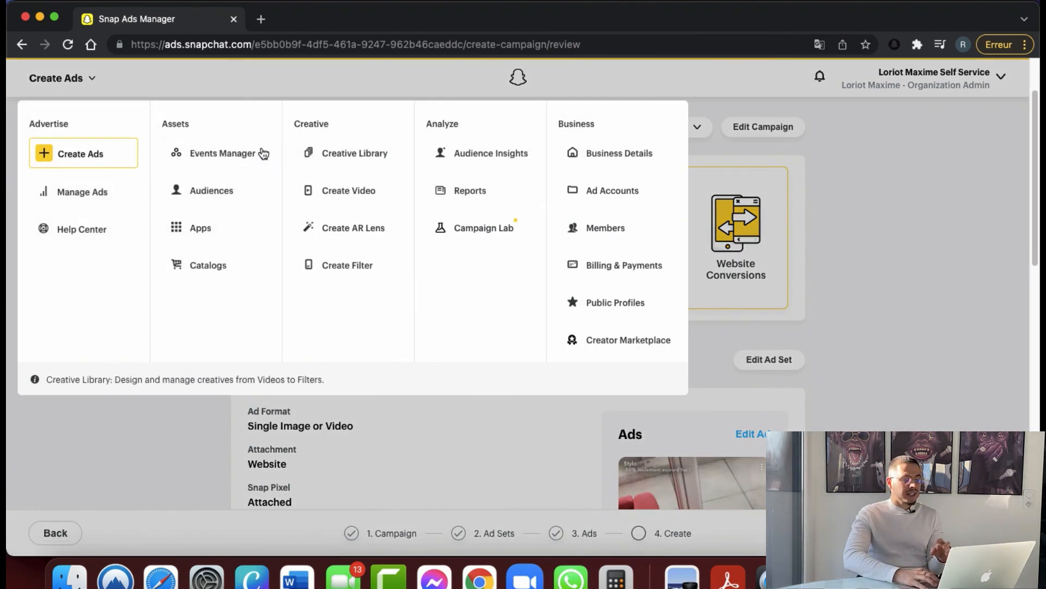
pyautogui.click(217, 199)
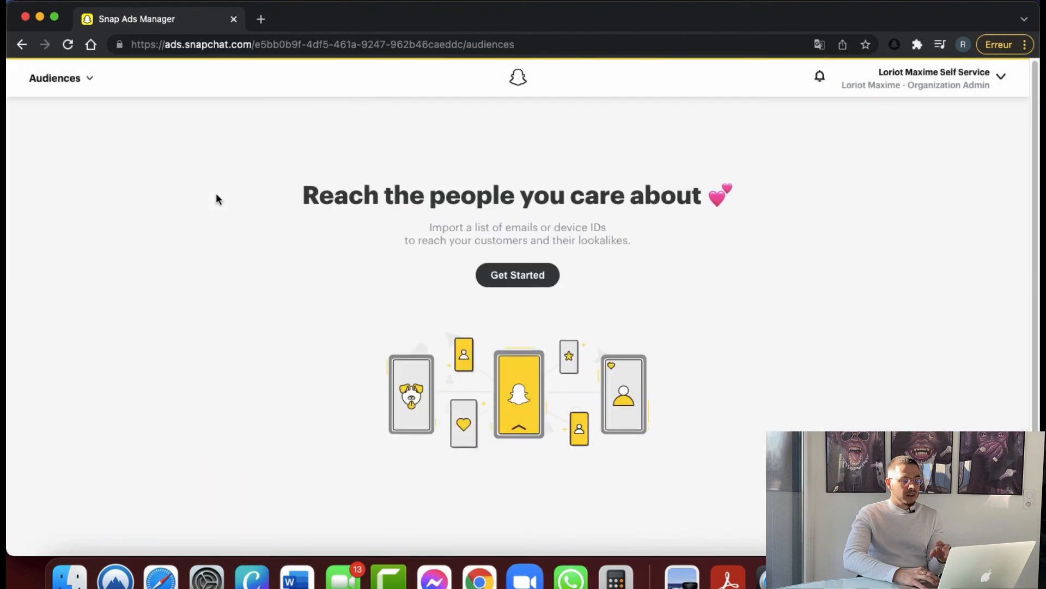
# - Try to create a custom audience from Website Events named "purchase", searching its interactions for "puchas", and cancel it
pyautogui.click(532, 276)
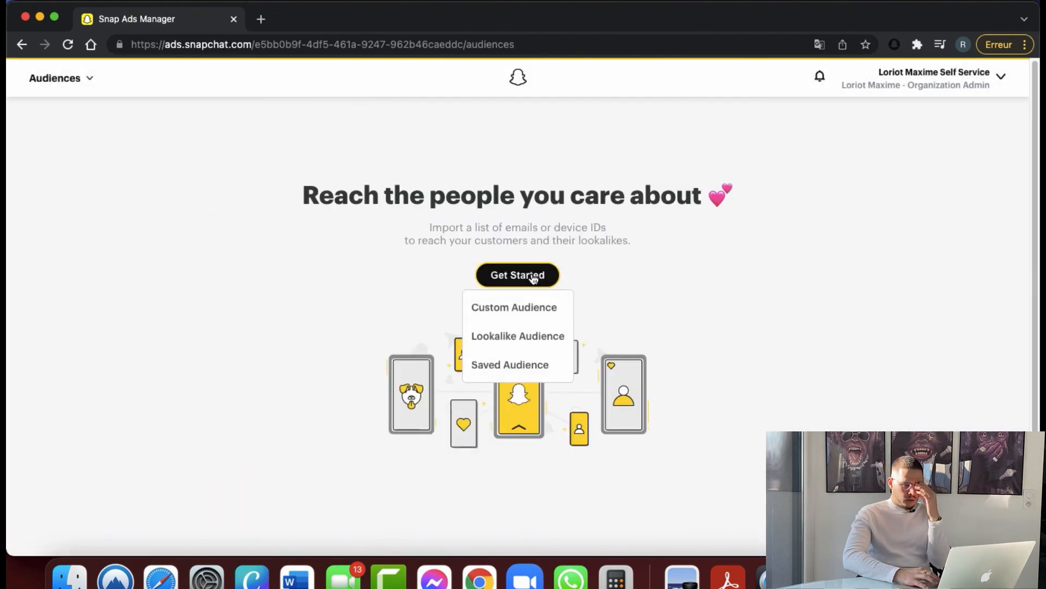
pyautogui.click(521, 309)
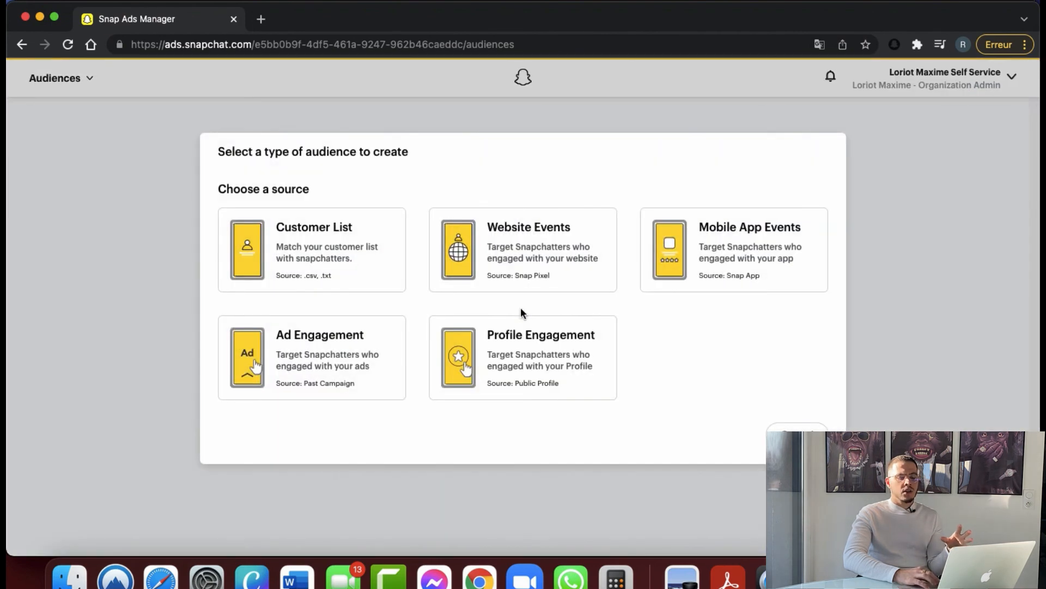
pyautogui.click(532, 231)
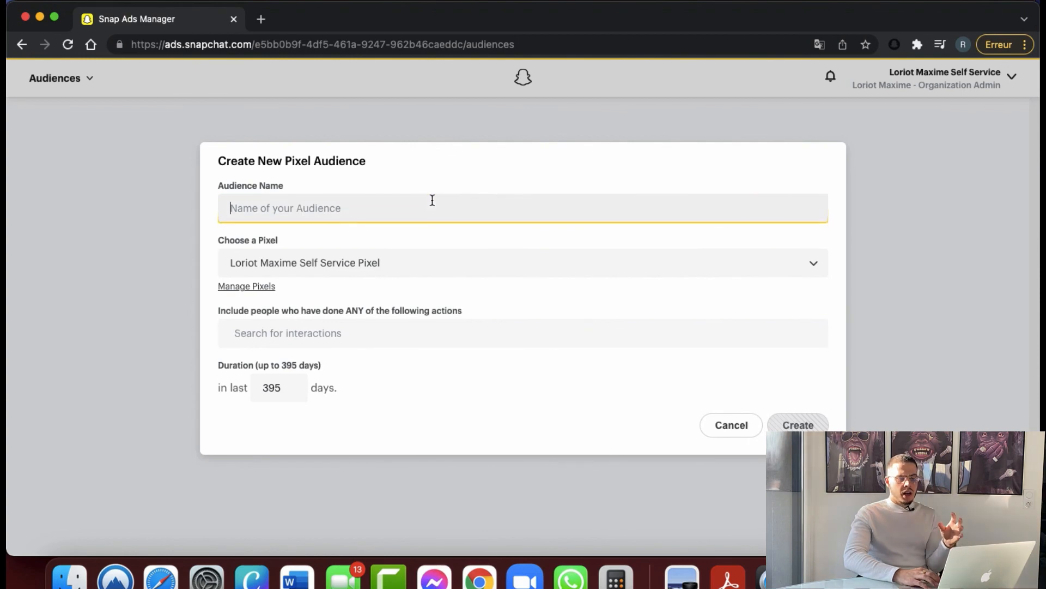
pyautogui.write('purchase')
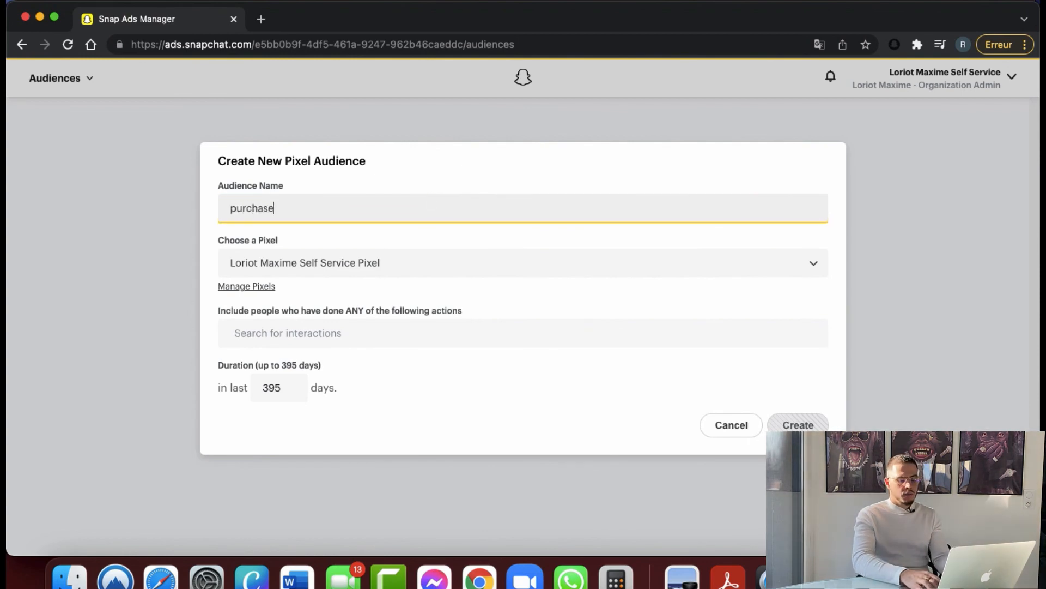
pyautogui.click(354, 332)
pyautogui.scroll(-5, 311, 474)
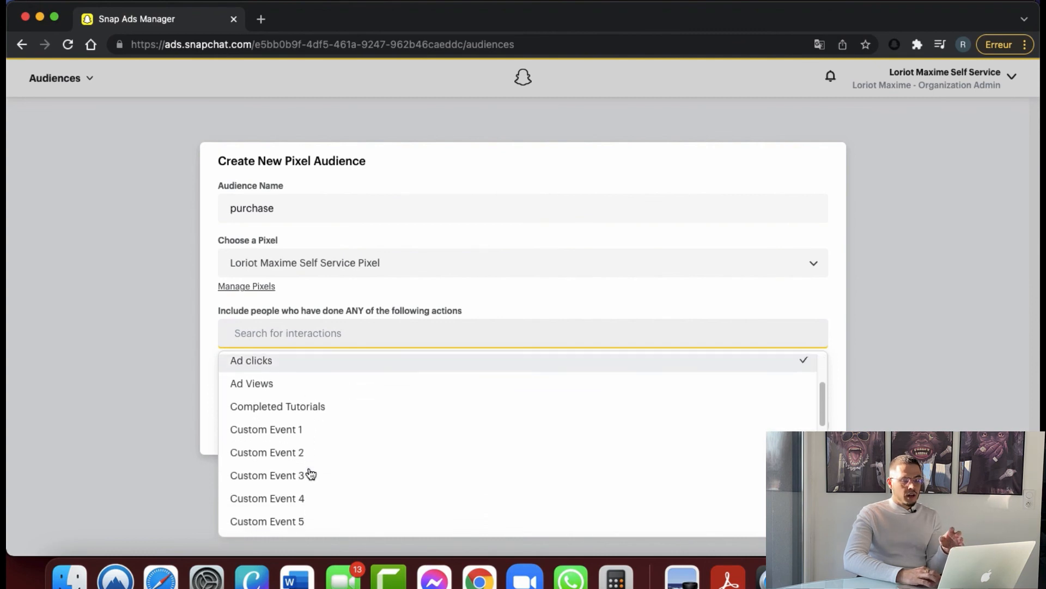
pyautogui.scroll(5, 310, 473)
pyautogui.write('puchas')
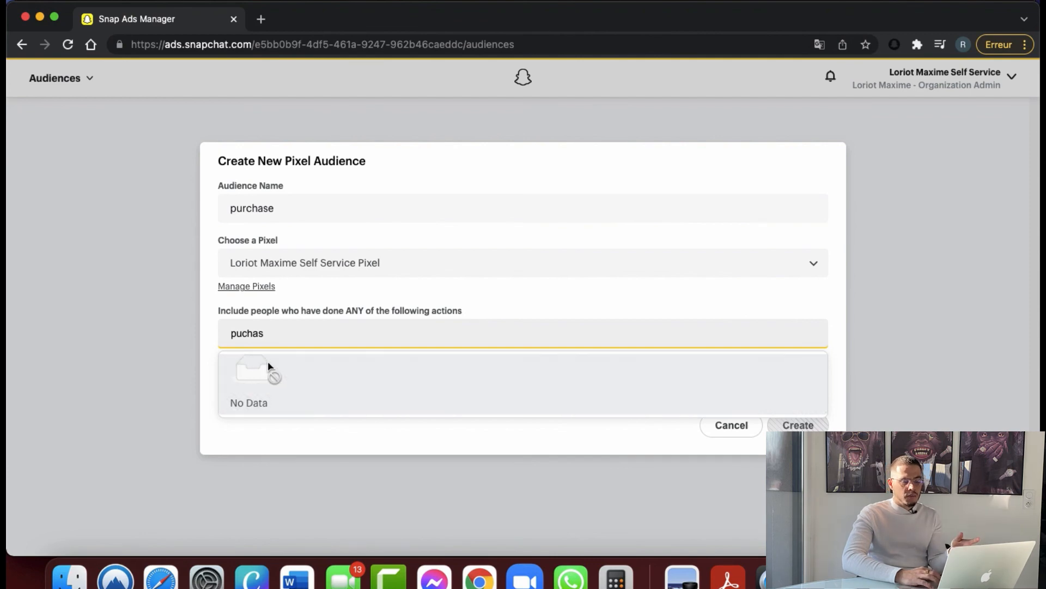
pyautogui.click(734, 425)
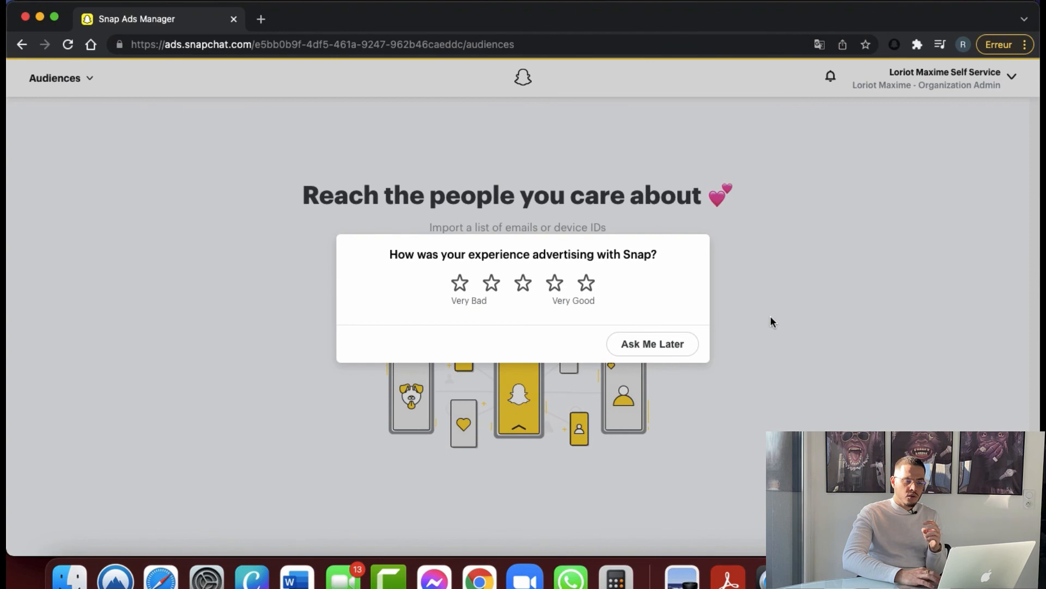
pyautogui.click(647, 346)
# - Try to create a lookalike audience, searching for seed audience "pu" and viewing the lookalike types, and close the form
pyautogui.click(551, 276)
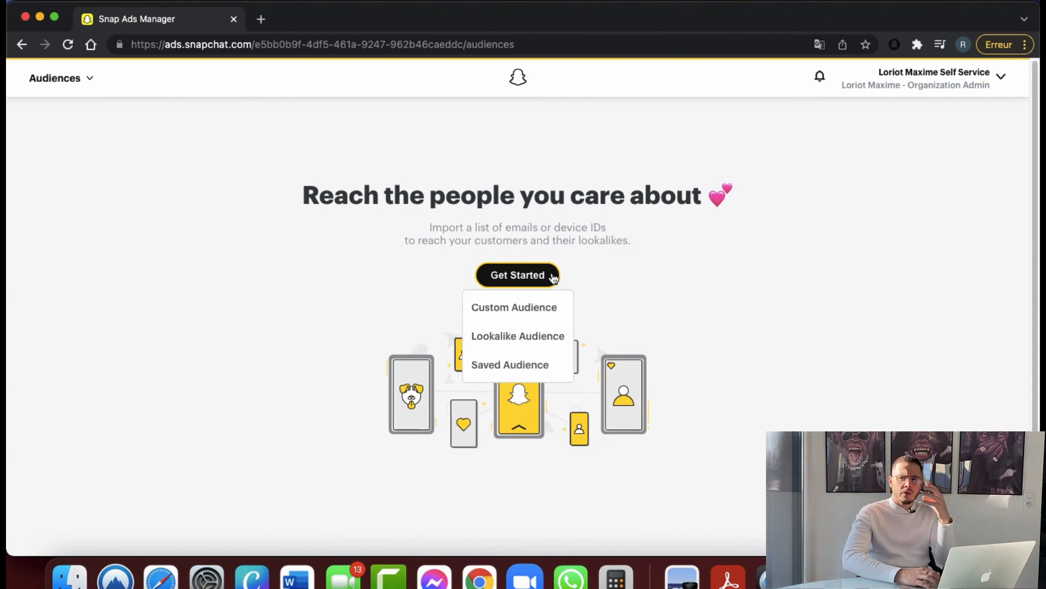
pyautogui.click(526, 337)
pyautogui.click(406, 148)
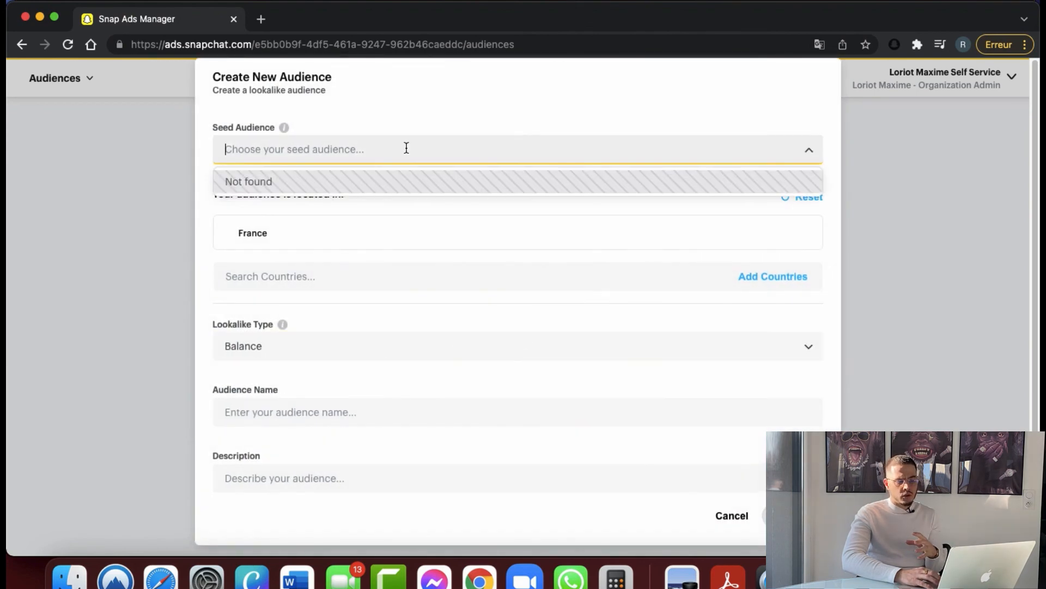
pyautogui.write('pu')
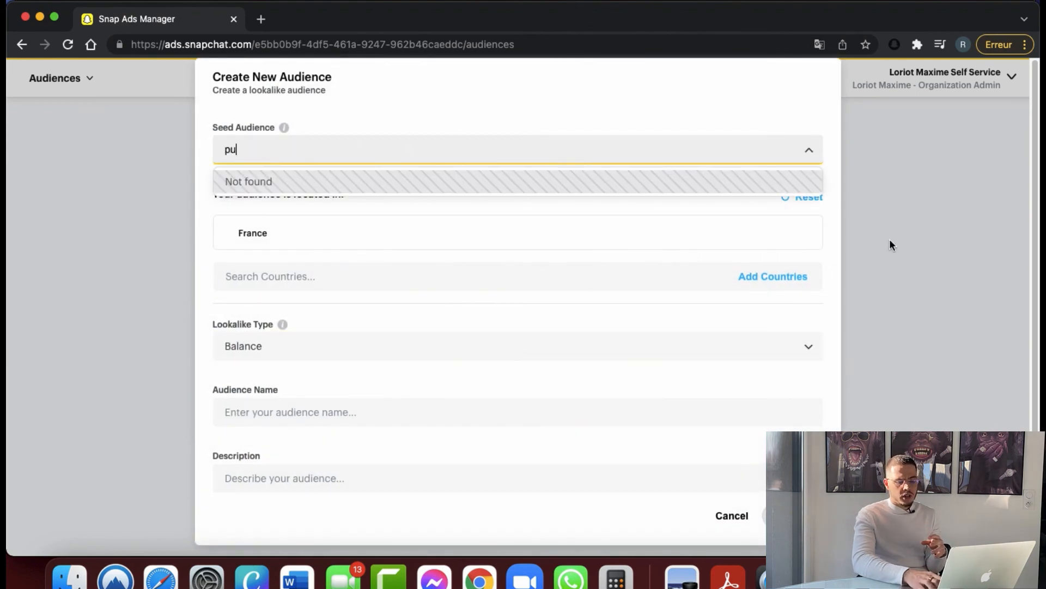
pyautogui.scroll(-1, 600, 309)
pyautogui.click(463, 338)
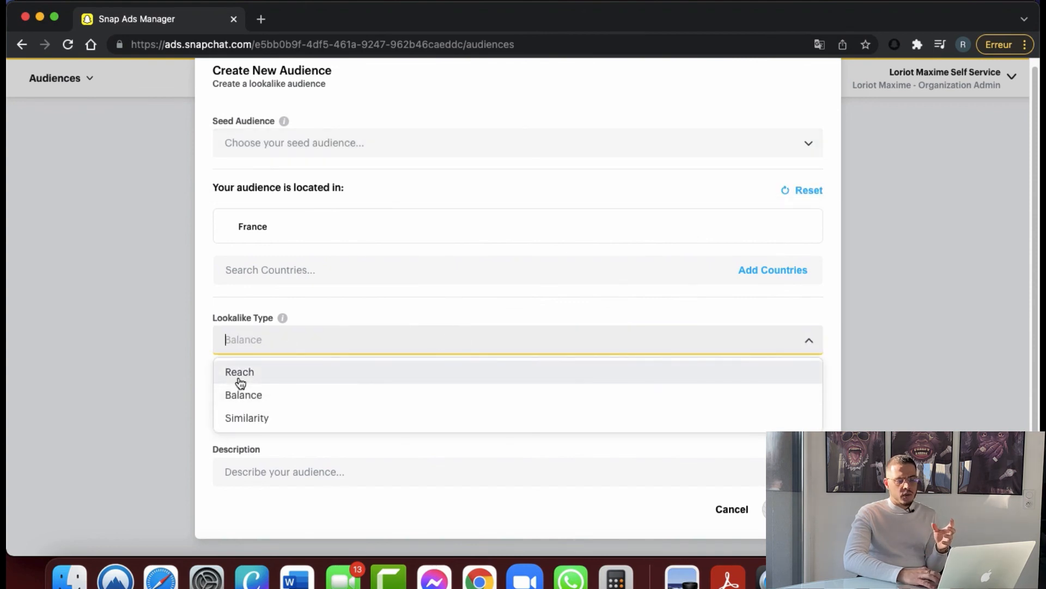
pyautogui.click(133, 439)
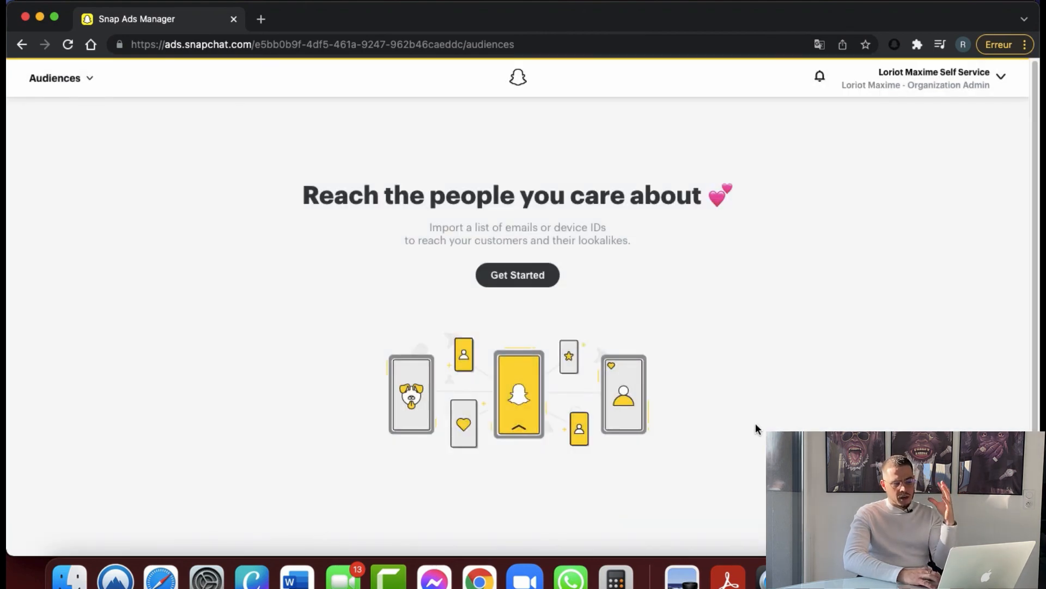